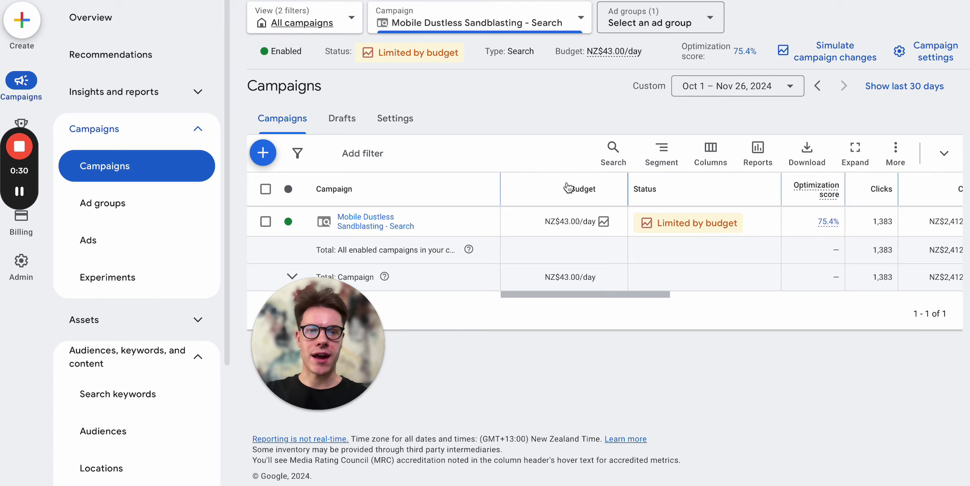
- Examine the Mobile Dustless Sandblasting - Search campaign's cost and conversions for the Oct 1 – Nov 26, 2024 period
click(721, 87)
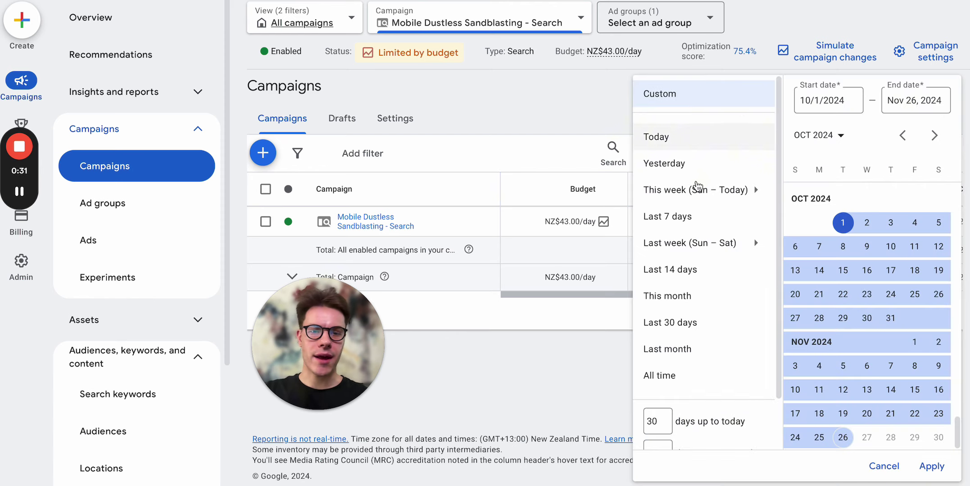
click(565, 160)
scroll(689, 227, right, 5)
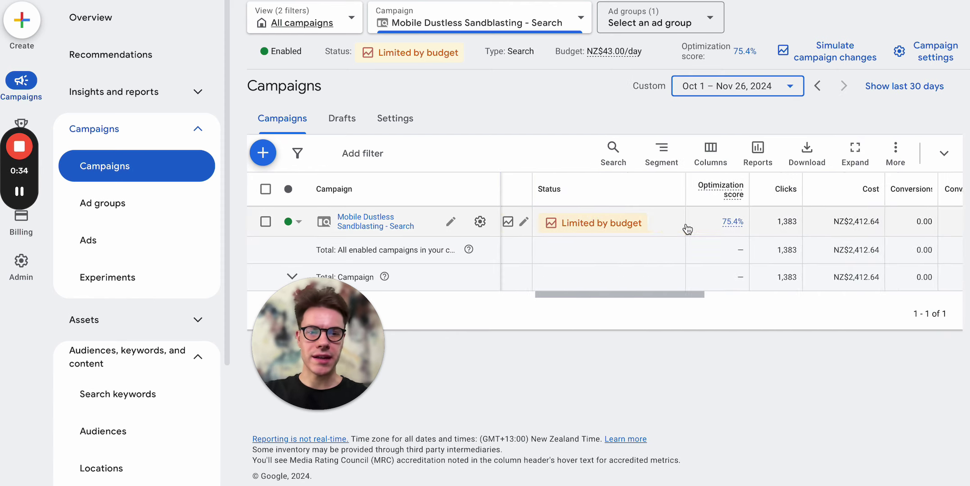
scroll(679, 234, right, 1)
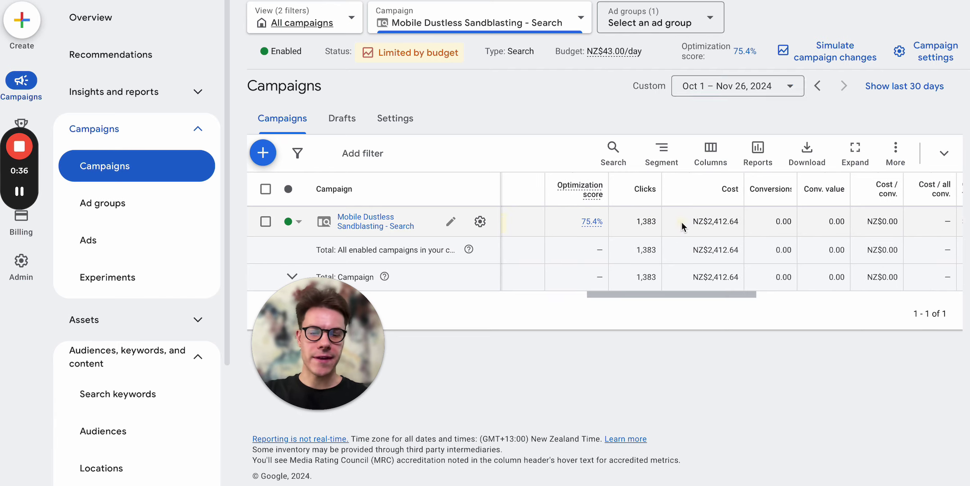
drag(681, 222, 750, 234)
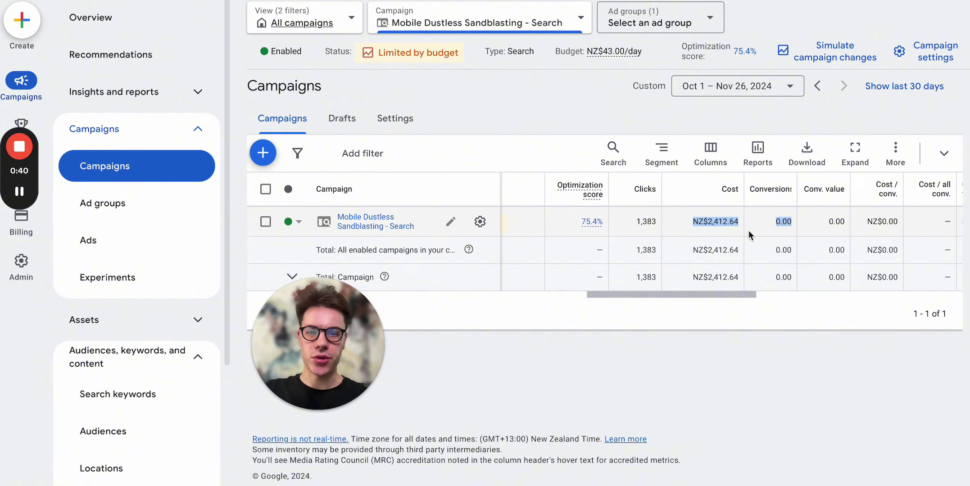
click(749, 231)
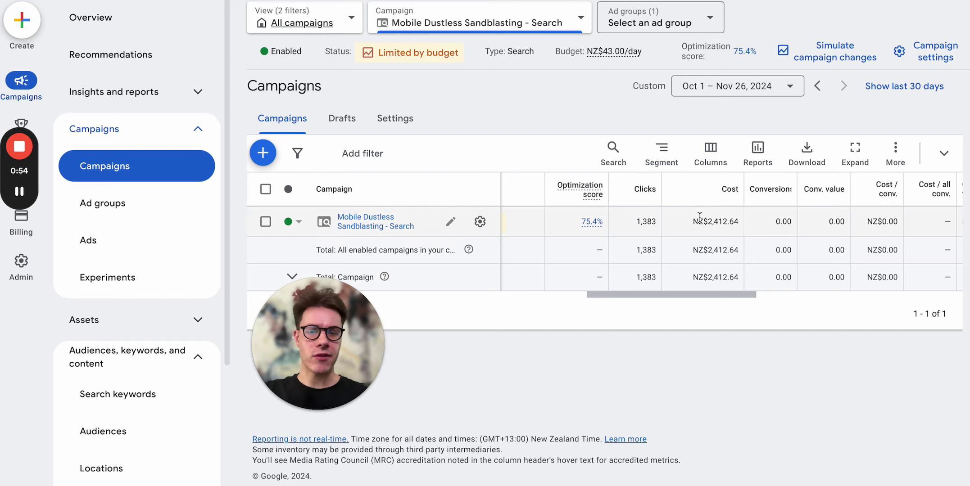
drag(699, 217, 747, 229)
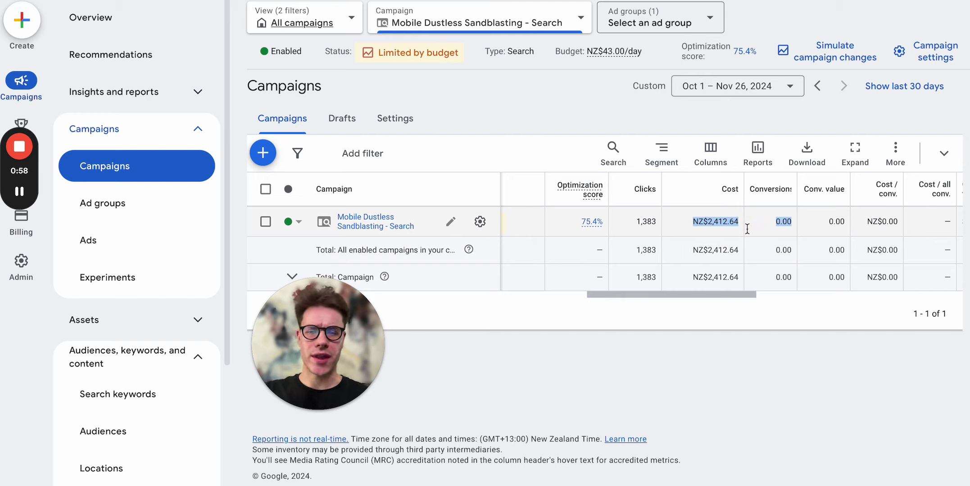
- Open the conversions summary and review the conversion actions under the Phone call lead, Contact and Get directions goals
mouse_move(33, 120)
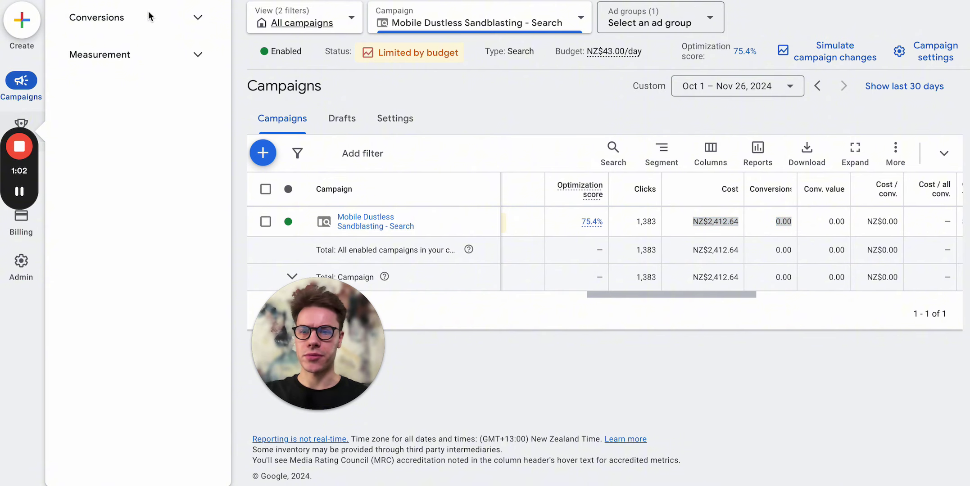
click(198, 18)
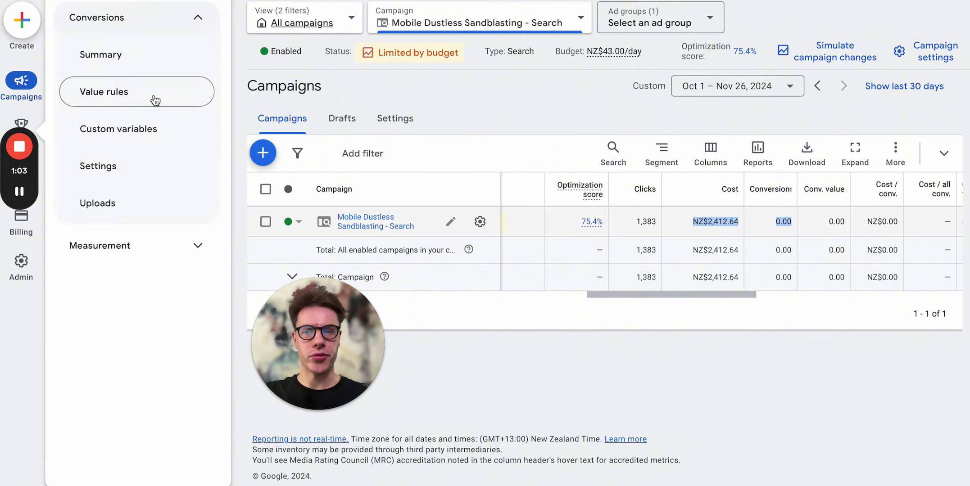
click(164, 70)
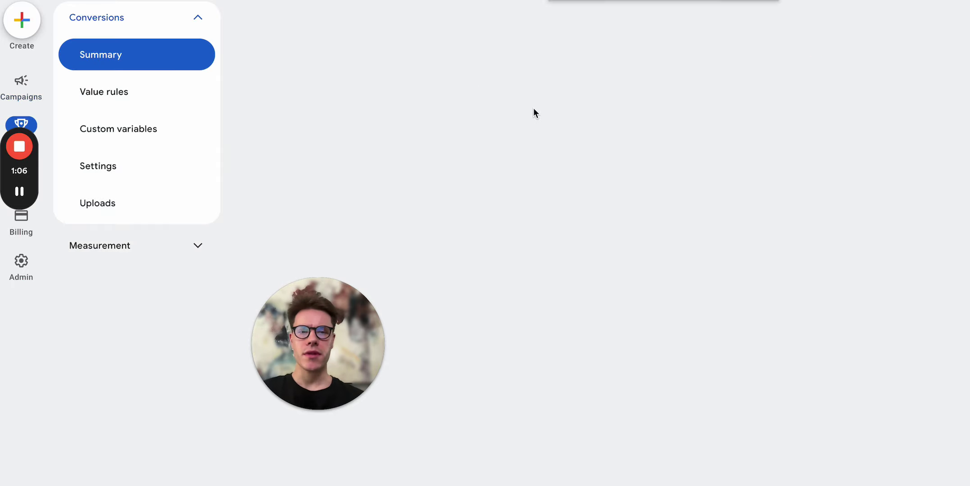
click(764, 10)
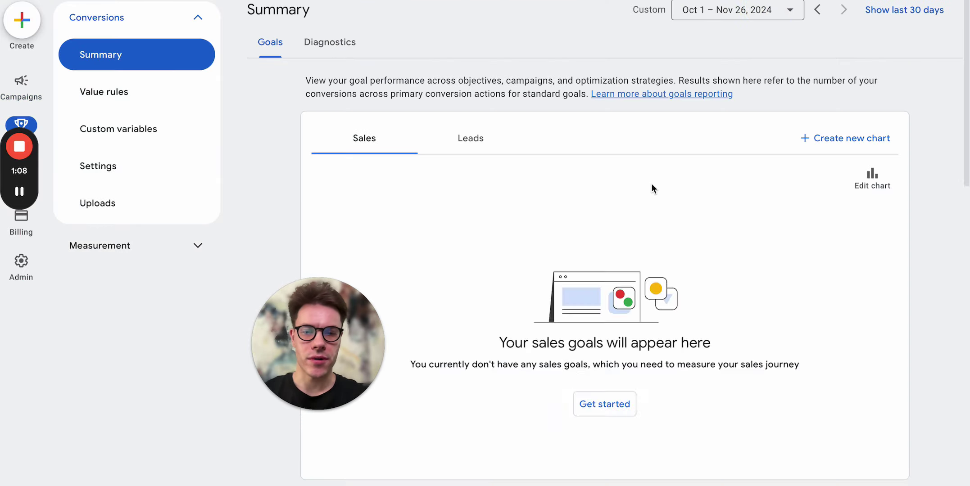
scroll(652, 181, down, 8)
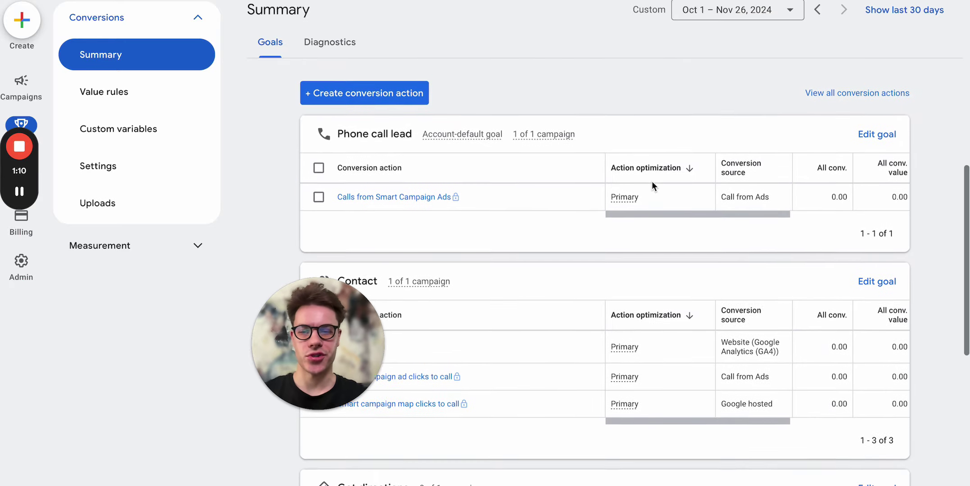
scroll(652, 181, down, 6)
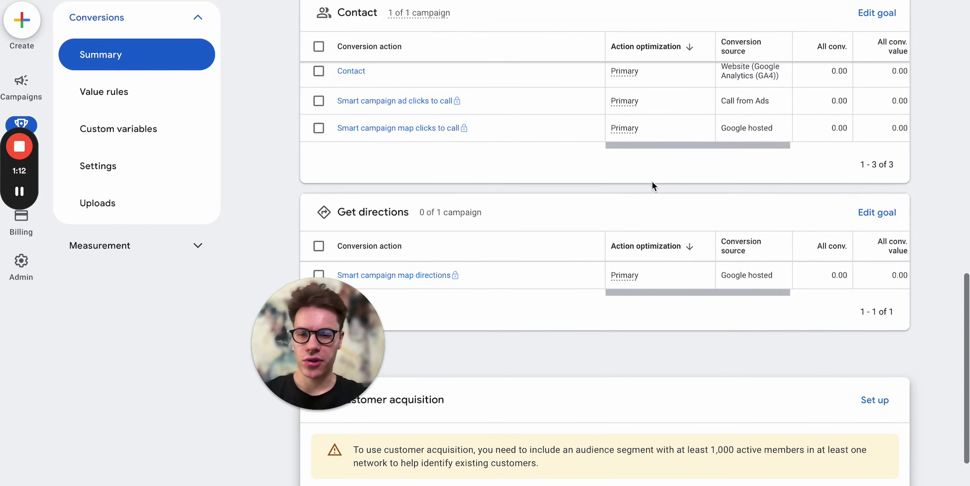
scroll(652, 181, up, 1)
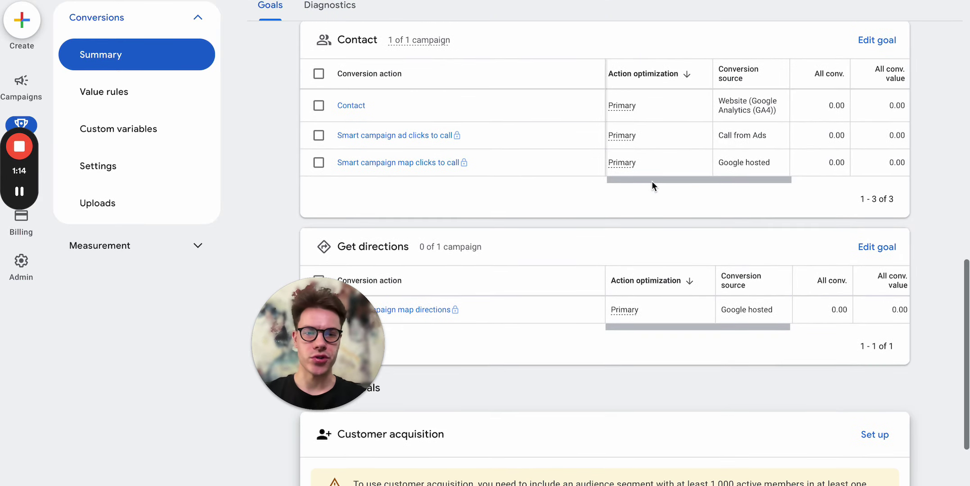
scroll(651, 181, up, 1)
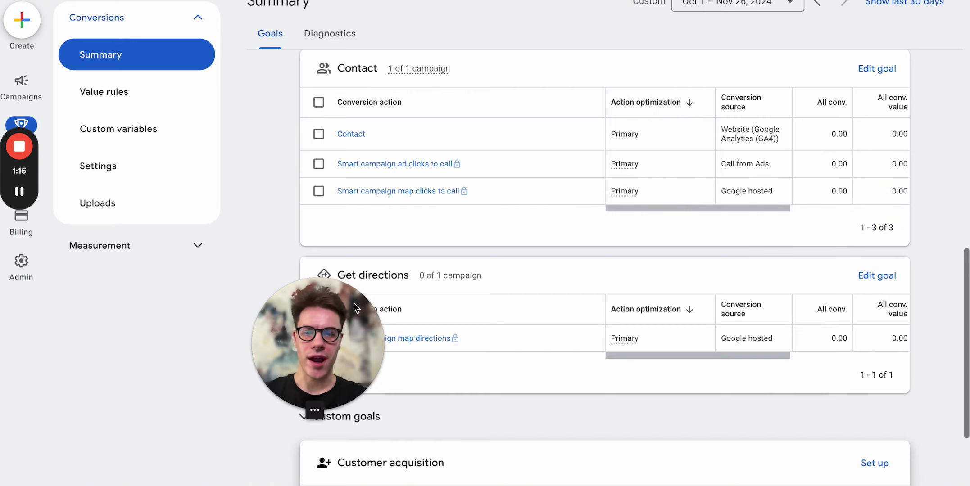
drag(356, 308, 178, 311)
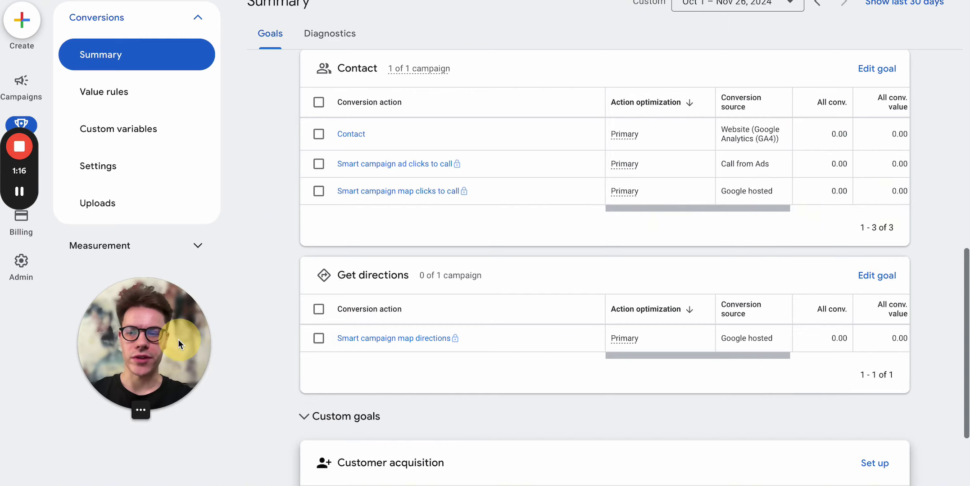
- Select all conversion actions in the Contact, Get directions and Phone call lead goals
click(318, 134)
click(318, 163)
click(318, 191)
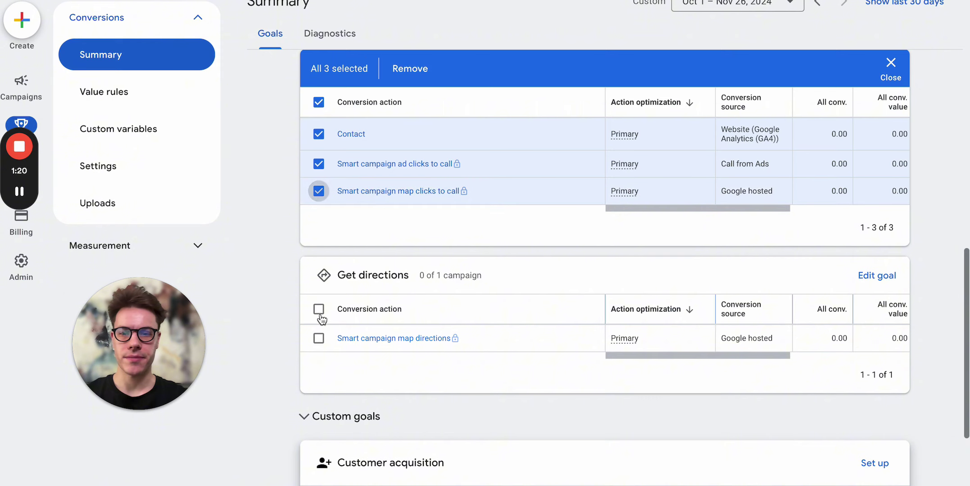
click(318, 338)
scroll(322, 270, up, 4)
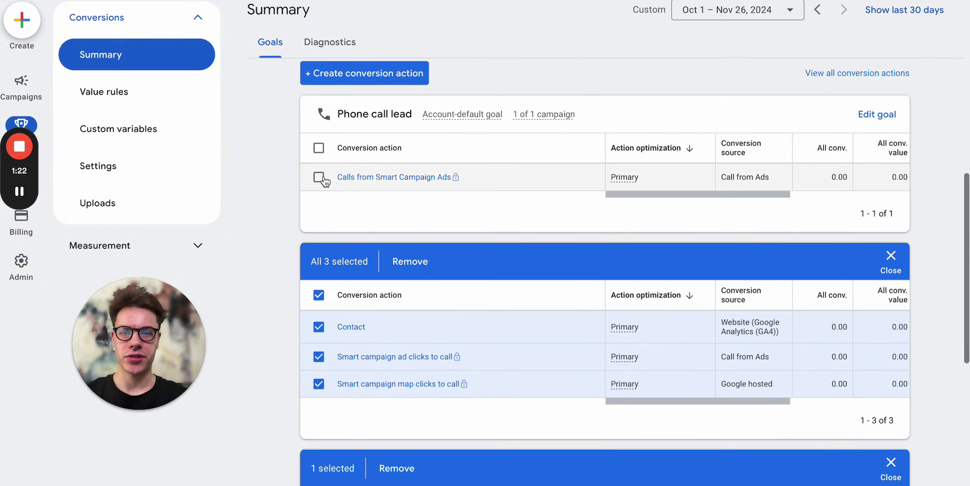
click(319, 178)
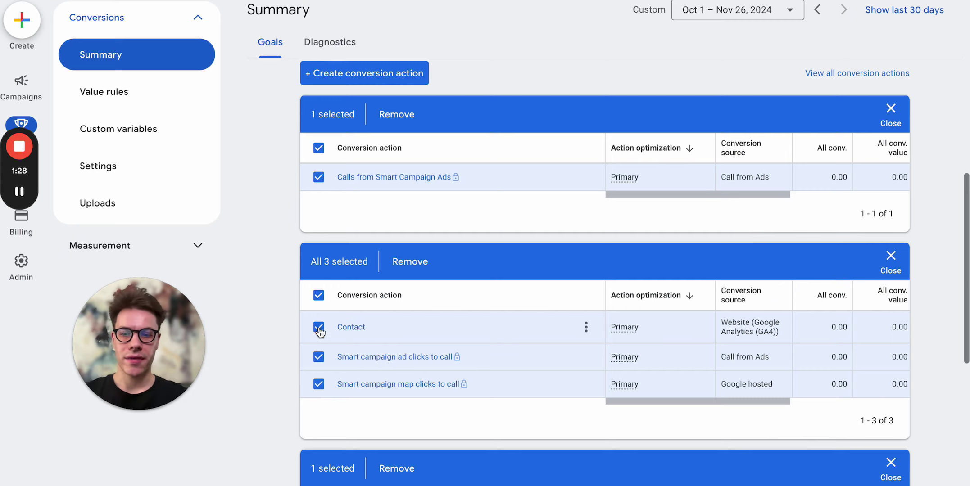
- Deselect every conversion action one by one while checking its name and conversion source
drag(337, 327, 802, 331)
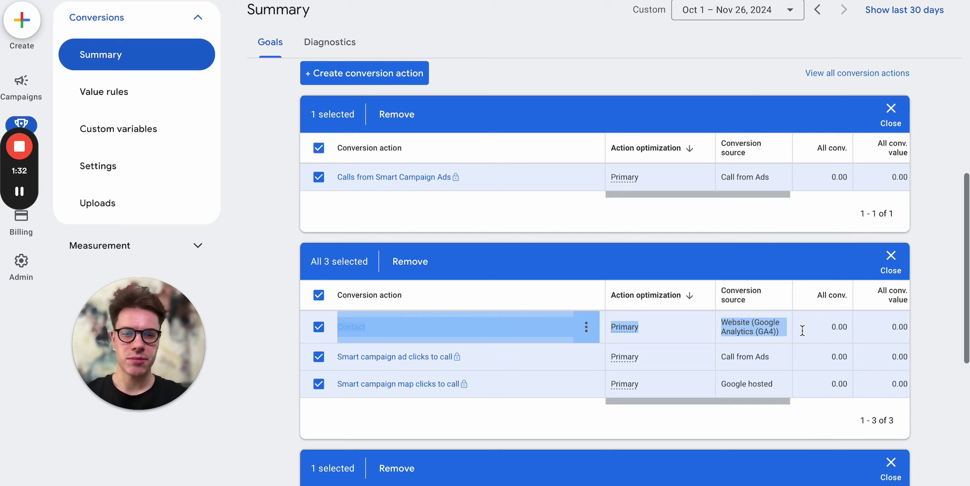
click(319, 328)
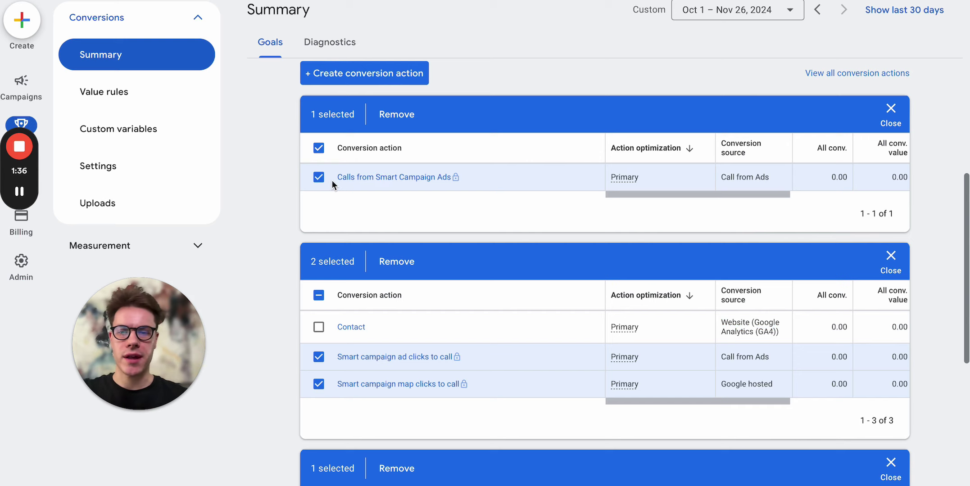
drag(333, 180, 468, 184)
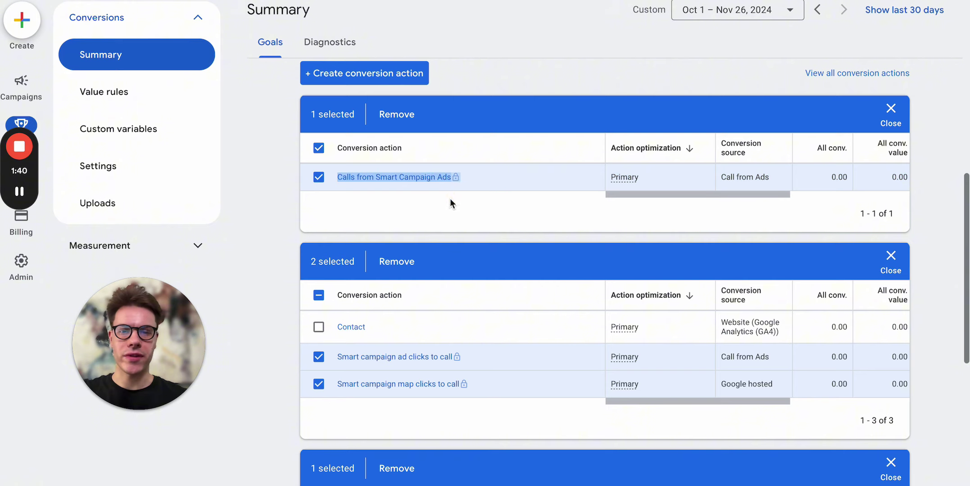
click(451, 199)
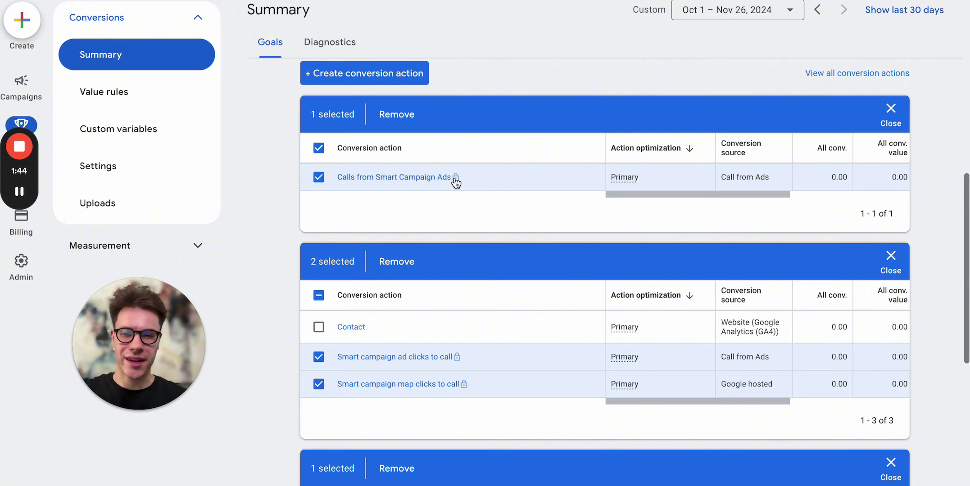
click(319, 177)
scroll(320, 180, down, 3)
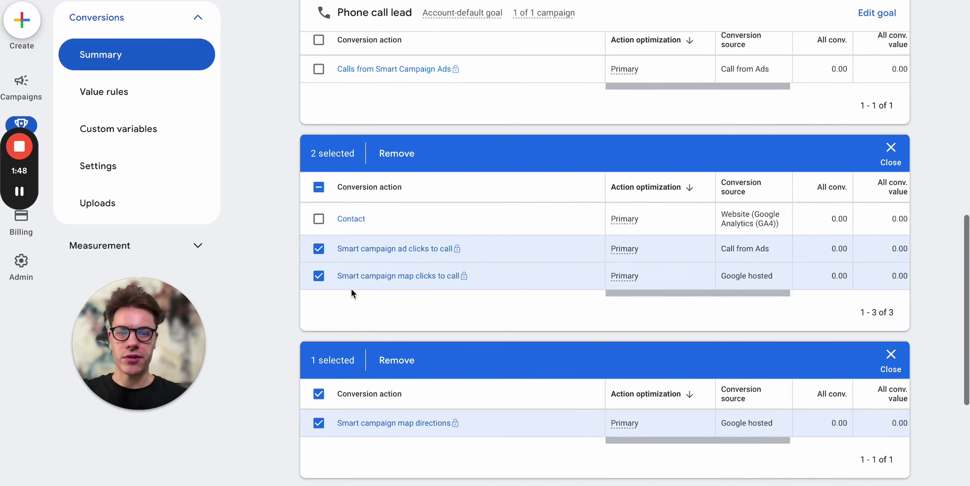
drag(781, 279, 730, 278)
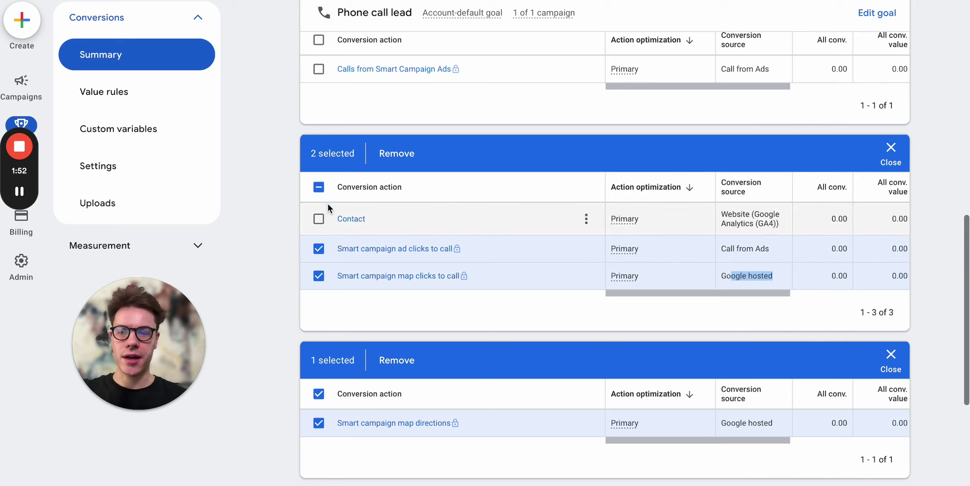
click(317, 253)
click(319, 275)
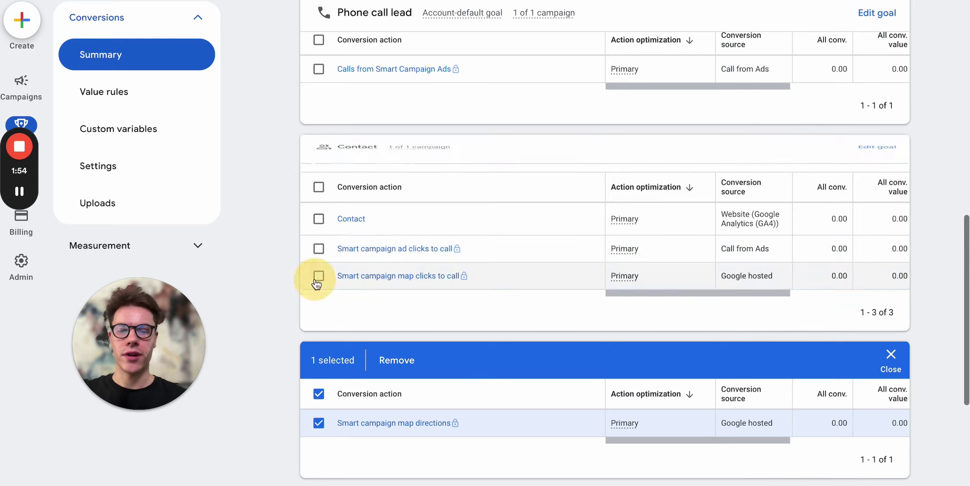
scroll(318, 284, down, 3)
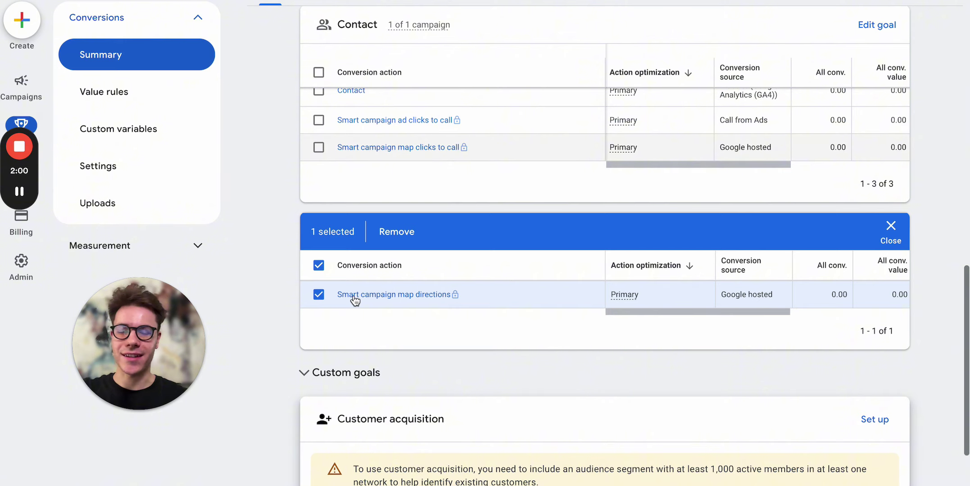
click(319, 295)
scroll(408, 191, up, 8)
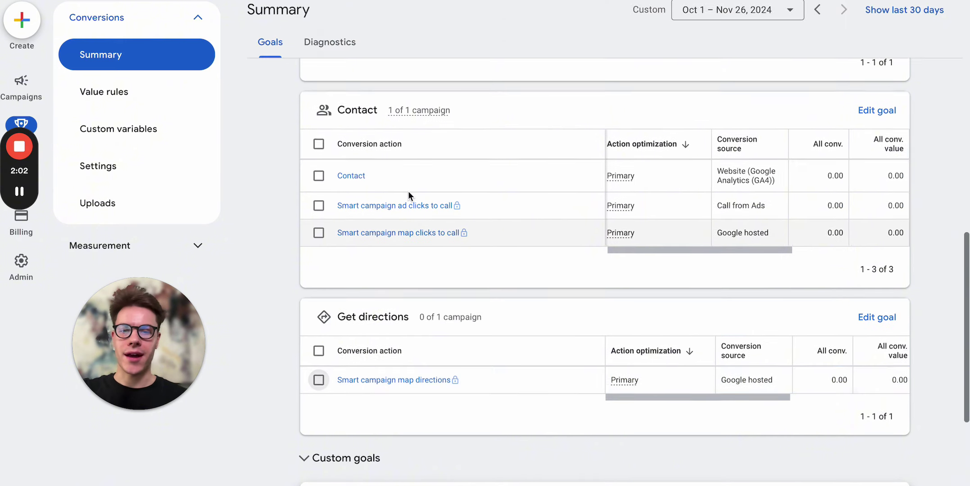
scroll(407, 191, up, 1)
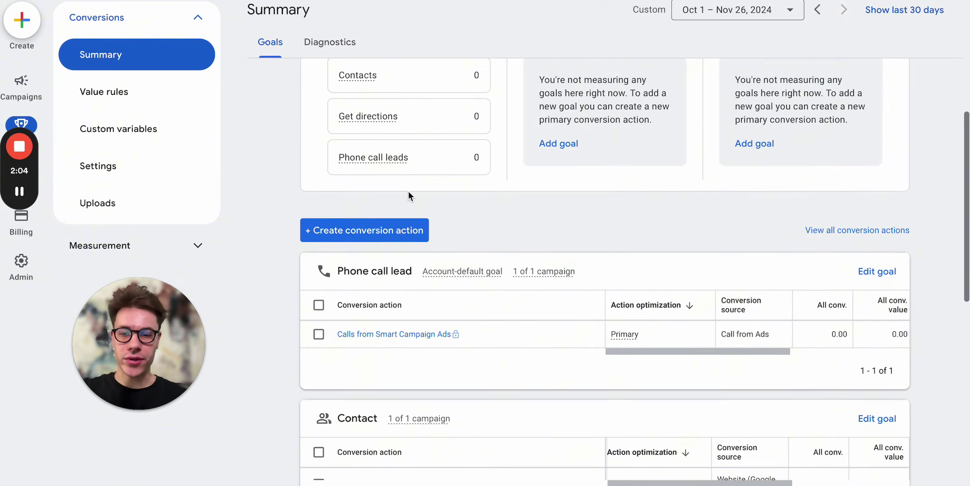
scroll(408, 191, down, 3)
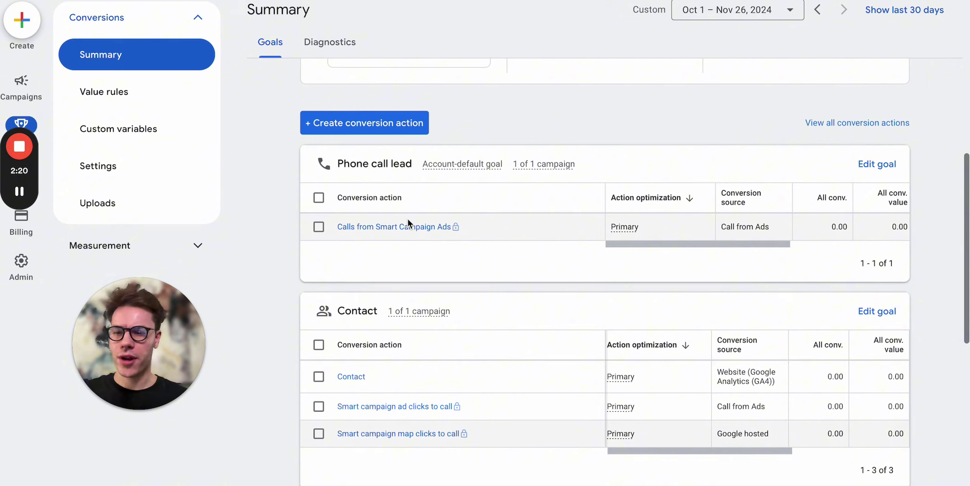
click(361, 126)
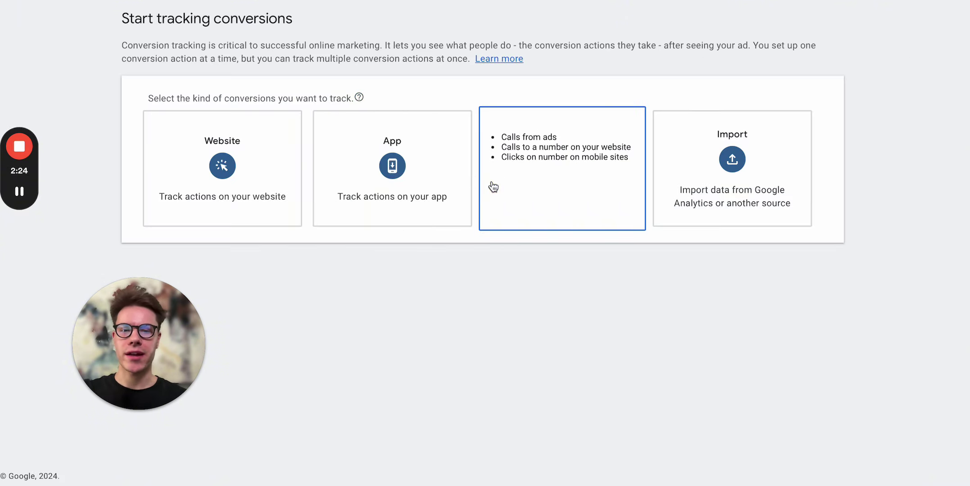
click(493, 187)
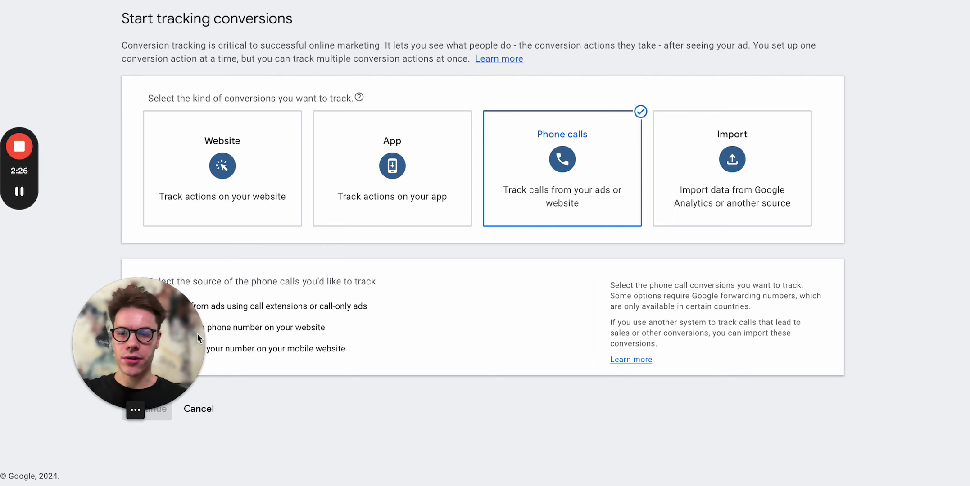
drag(198, 338, 580, 353)
mouse_move(300, 476)
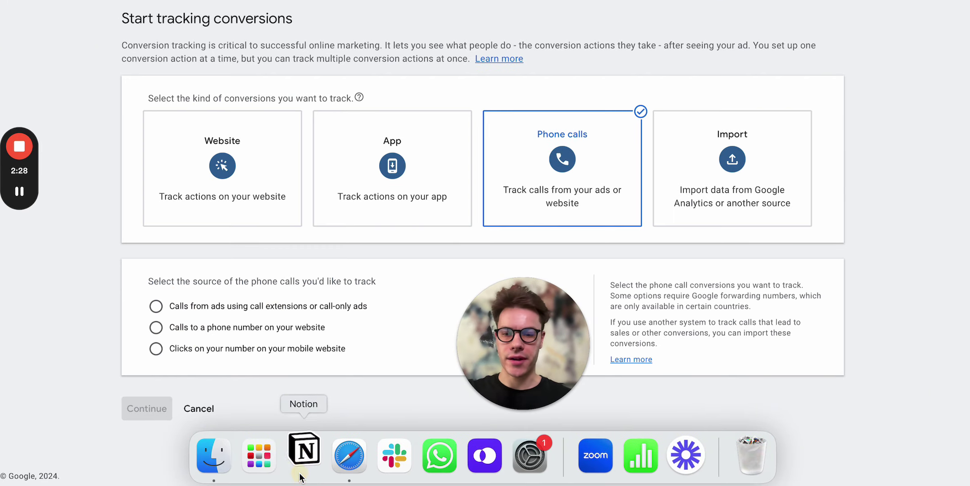
click(349, 456)
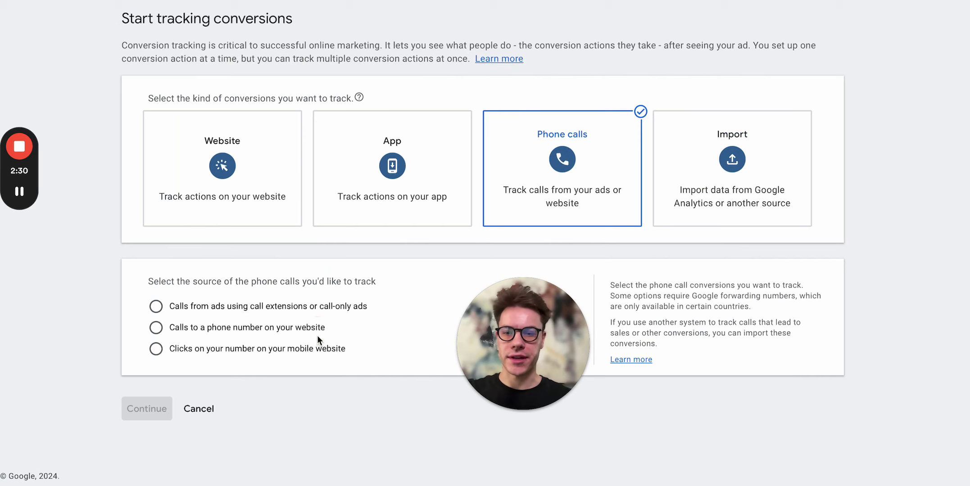
click(199, 409)
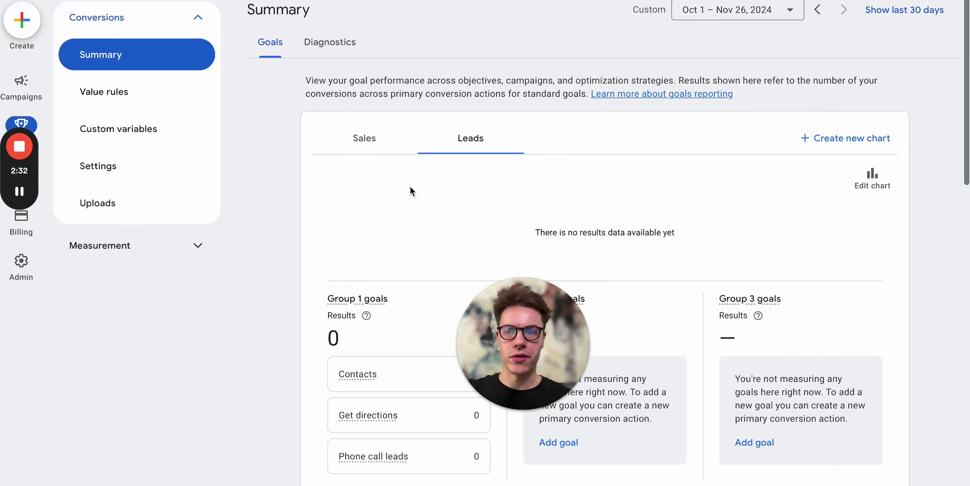
scroll(409, 189, down, 5)
click(352, 337)
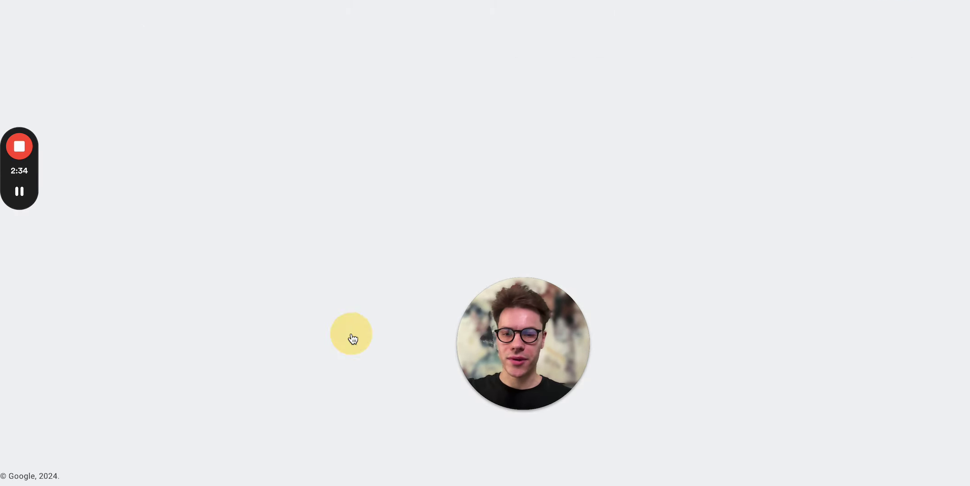
click(269, 202)
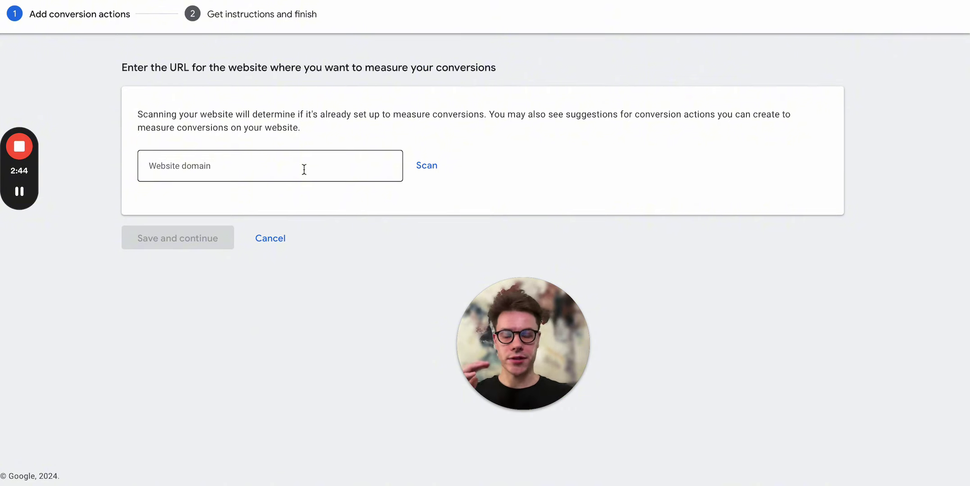
click(278, 239)
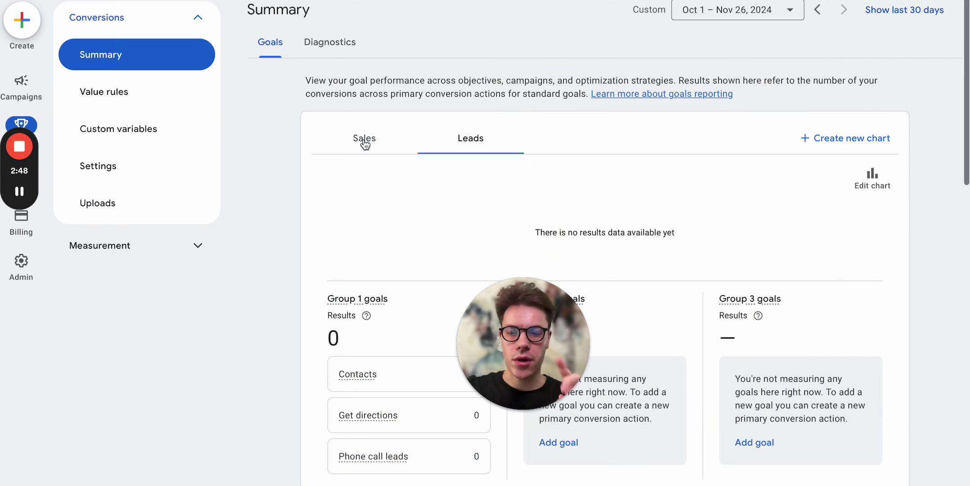
- Review the account's conversion settings and return to the campaigns list
scroll(319, 197, down, 5)
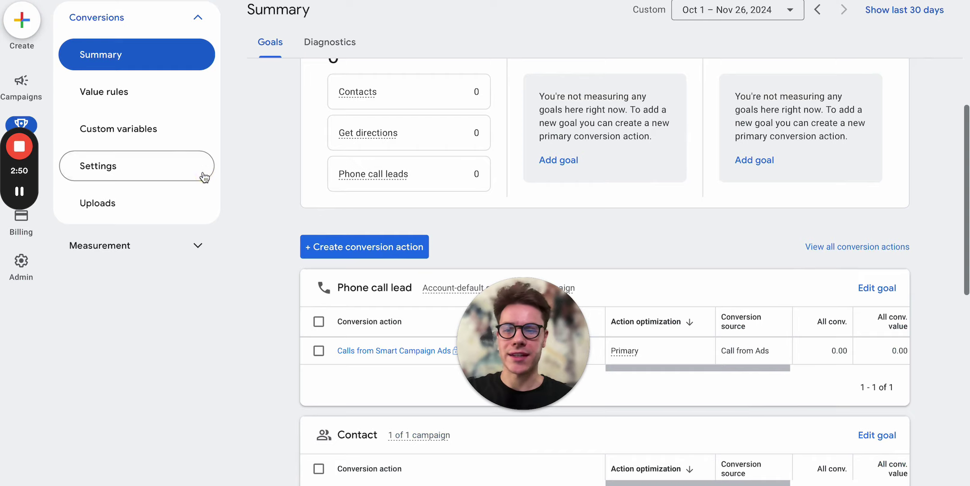
click(203, 176)
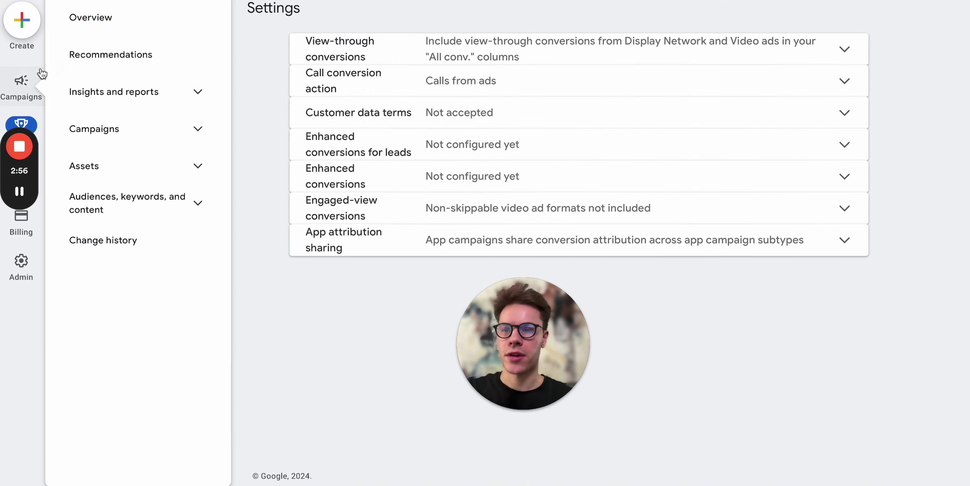
click(37, 76)
click(143, 126)
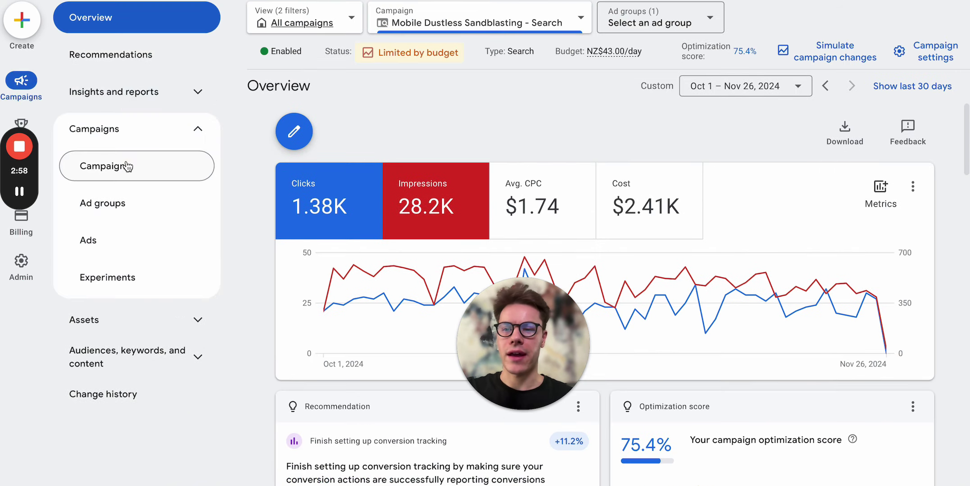
click(125, 165)
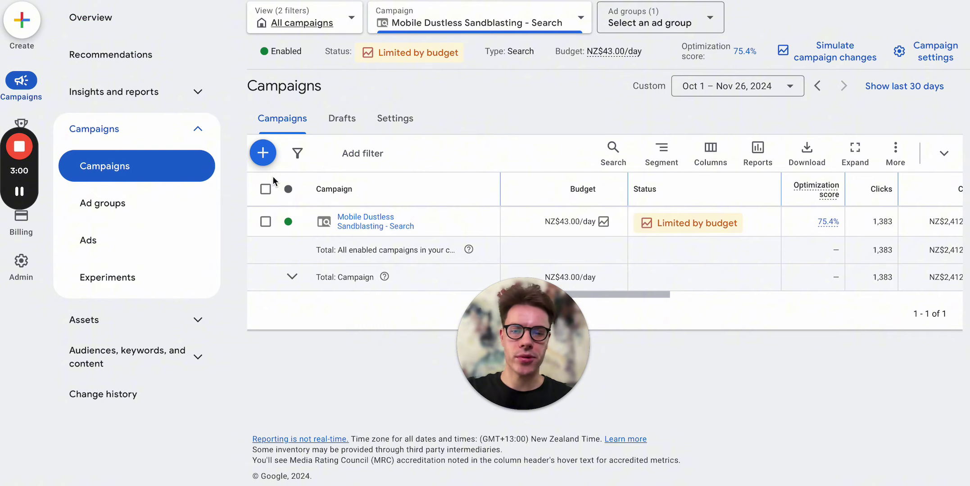
- Open the auto-apply page for recommendations and check the selections under Maintain your ads and Grow your business
click(205, 63)
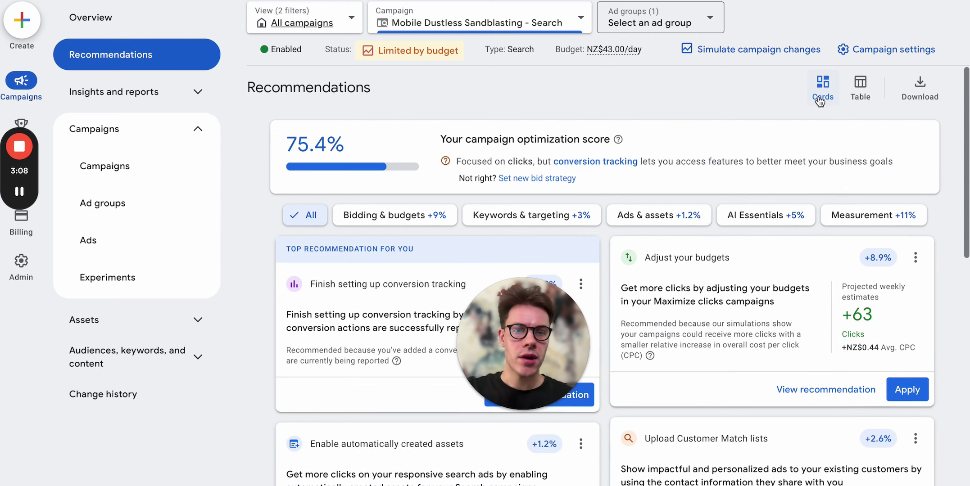
click(858, 93)
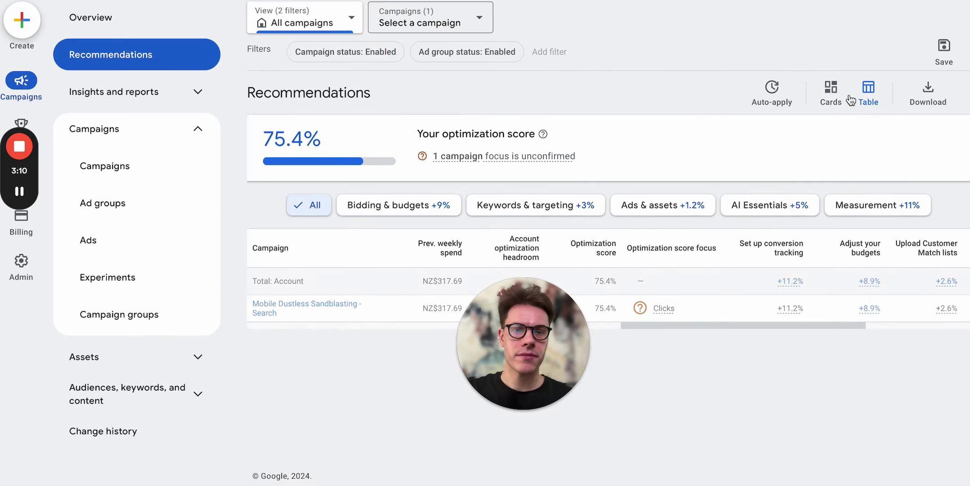
click(772, 99)
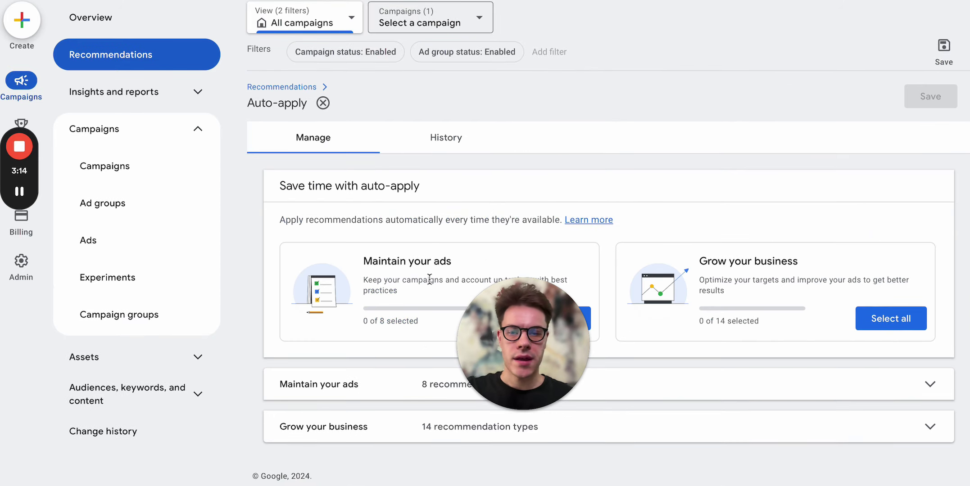
drag(364, 321, 417, 321)
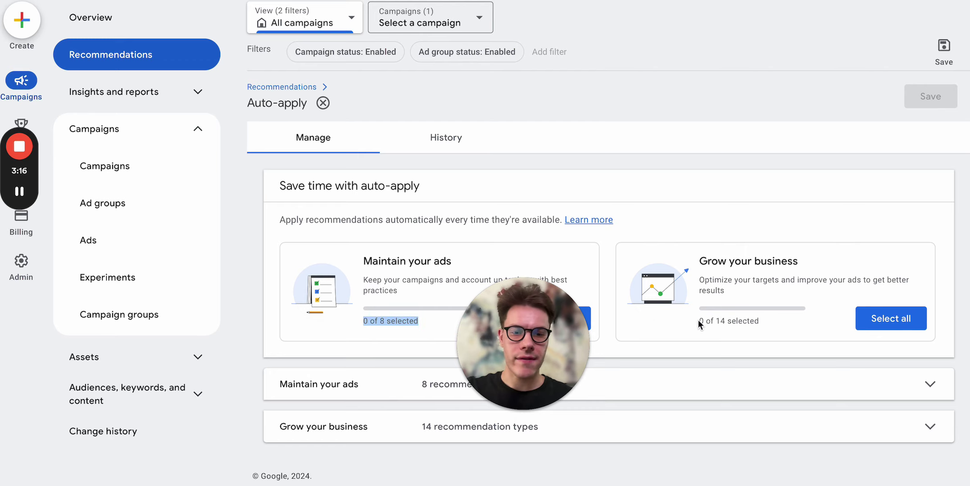
drag(698, 319, 758, 325)
drag(541, 324, 141, 322)
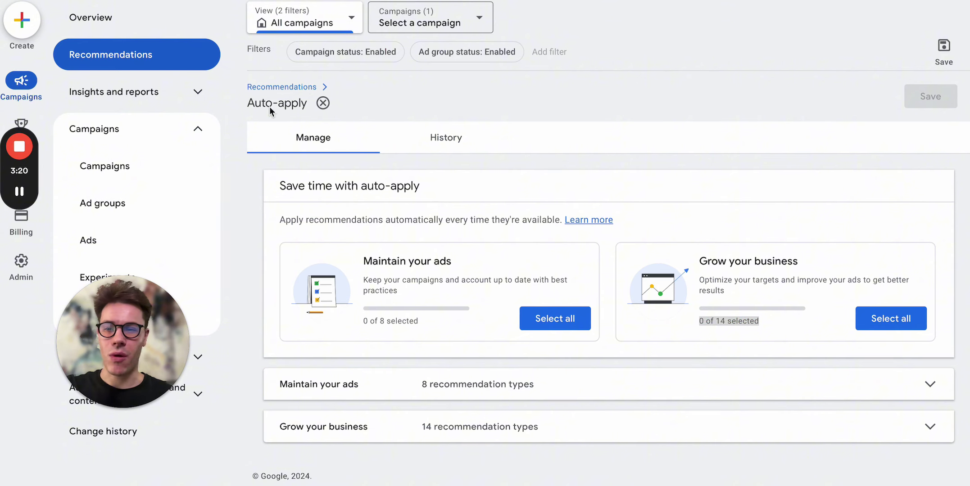
- Exclude Google search partners and the Google Display Network in the campaign's network settings, save, and close the settings
click(174, 172)
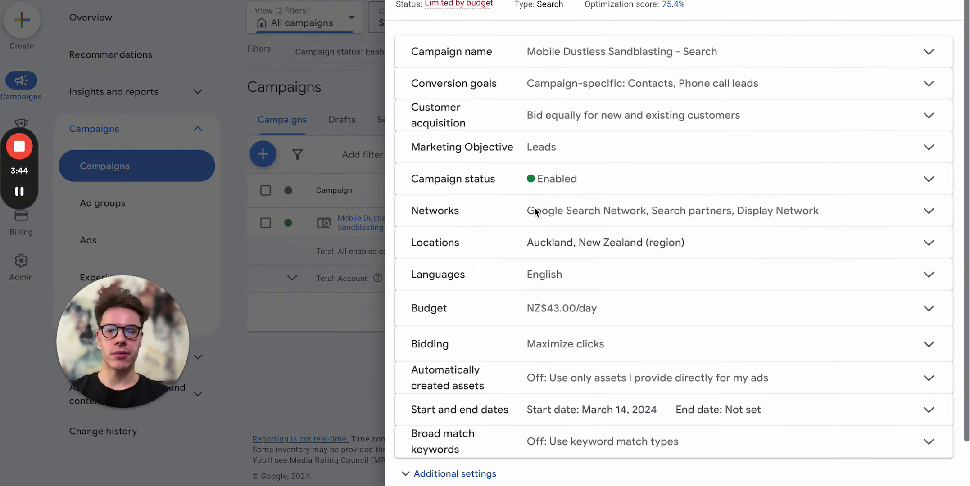
click(627, 216)
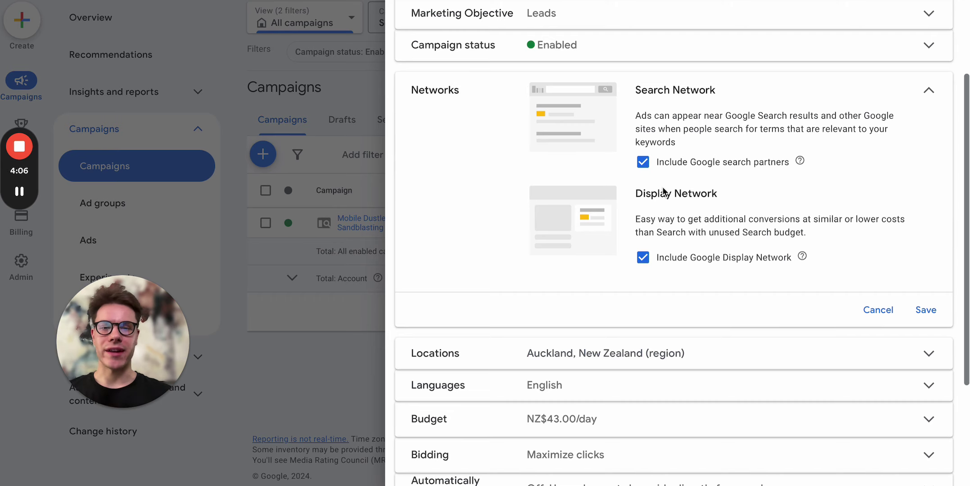
click(643, 162)
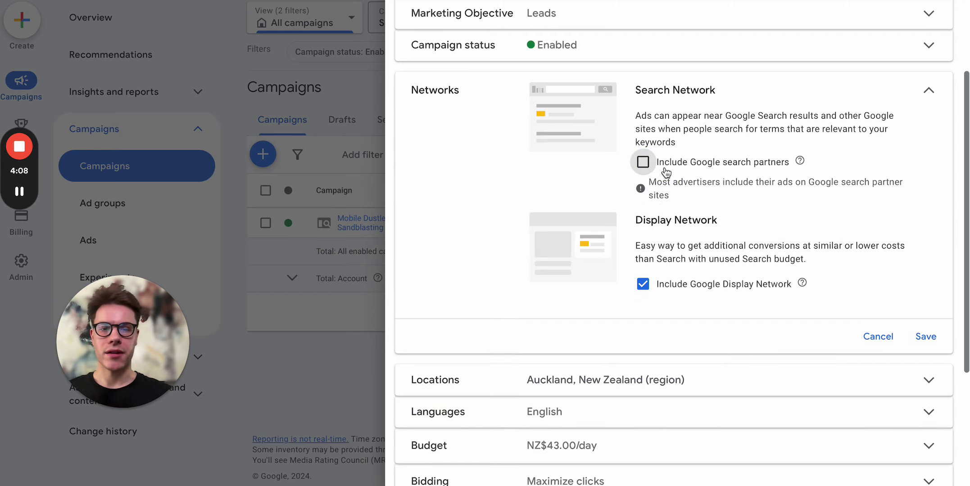
click(643, 284)
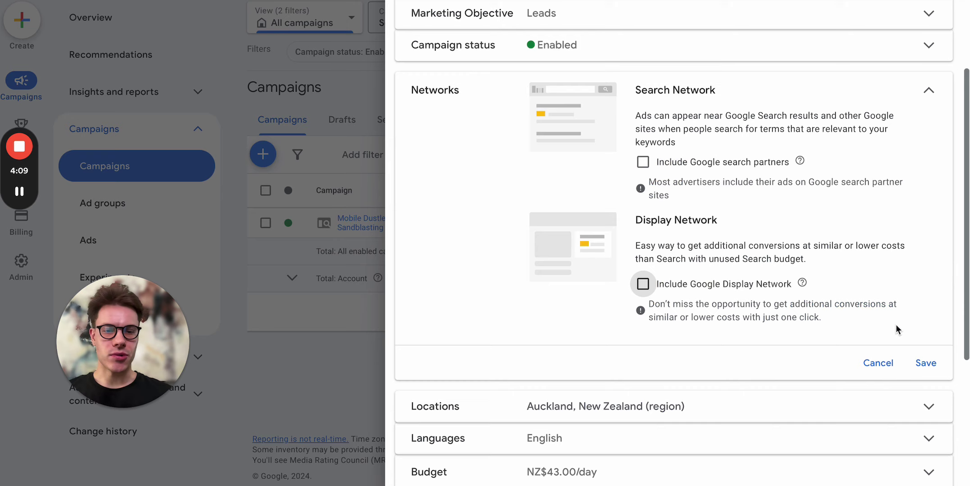
click(932, 372)
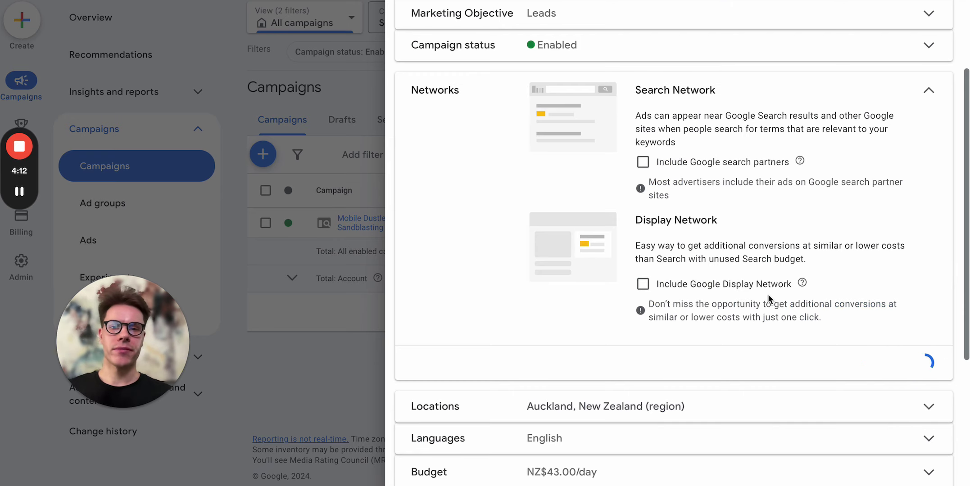
click(307, 136)
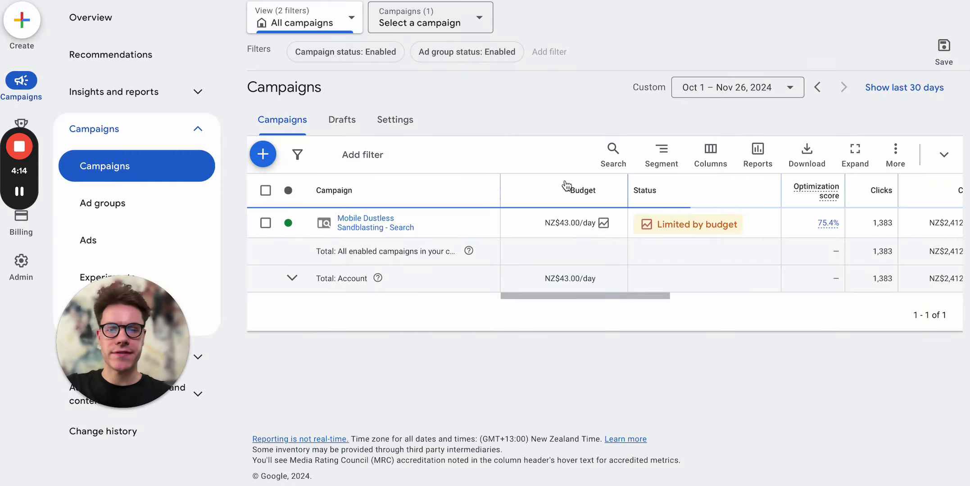
- Examine the Search partners and Google Display Network costs using the Network (with search partners) segment, and remove the segment
click(646, 171)
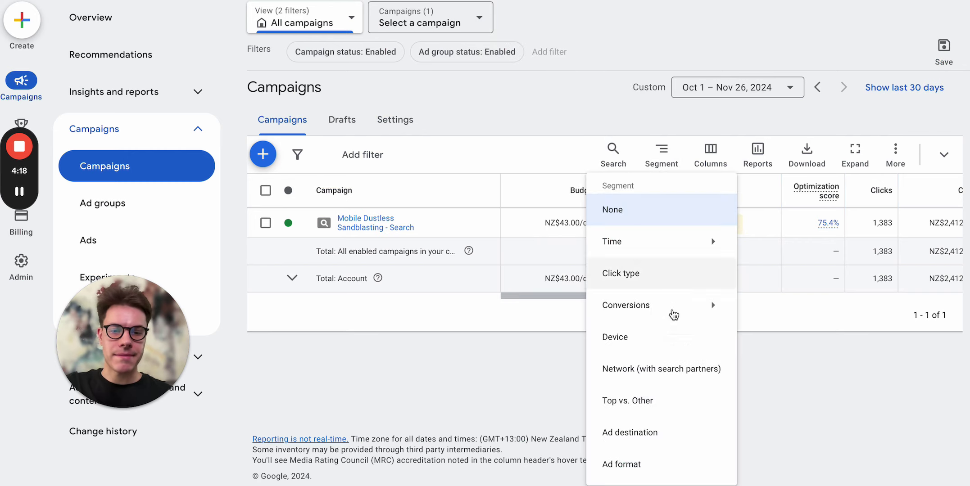
click(660, 369)
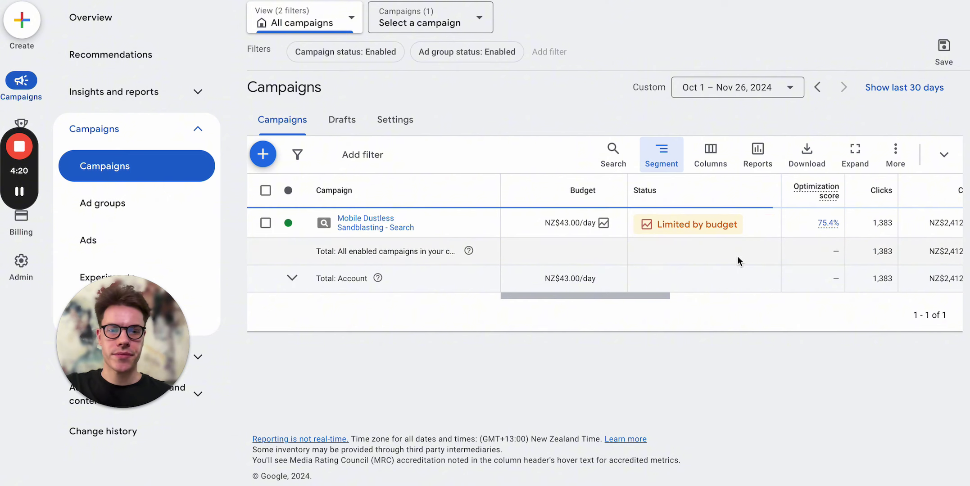
scroll(738, 261, right, 5)
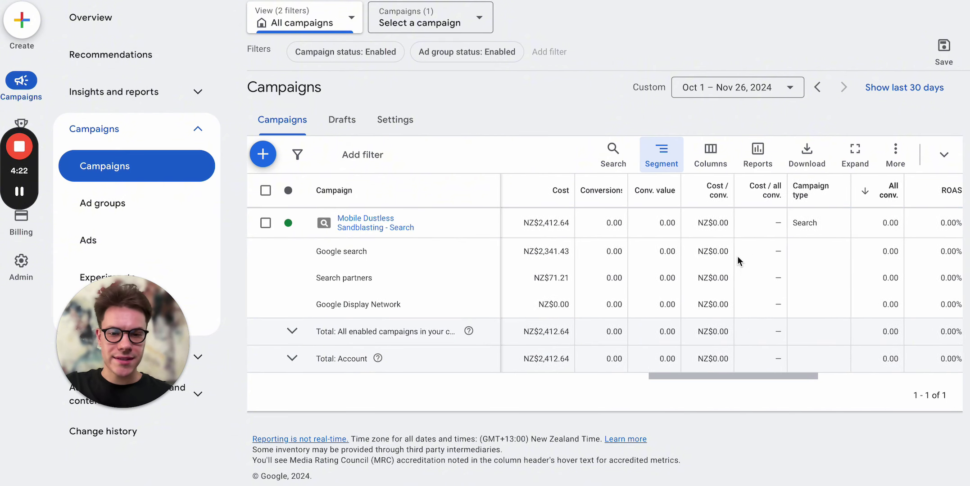
drag(578, 277, 541, 274)
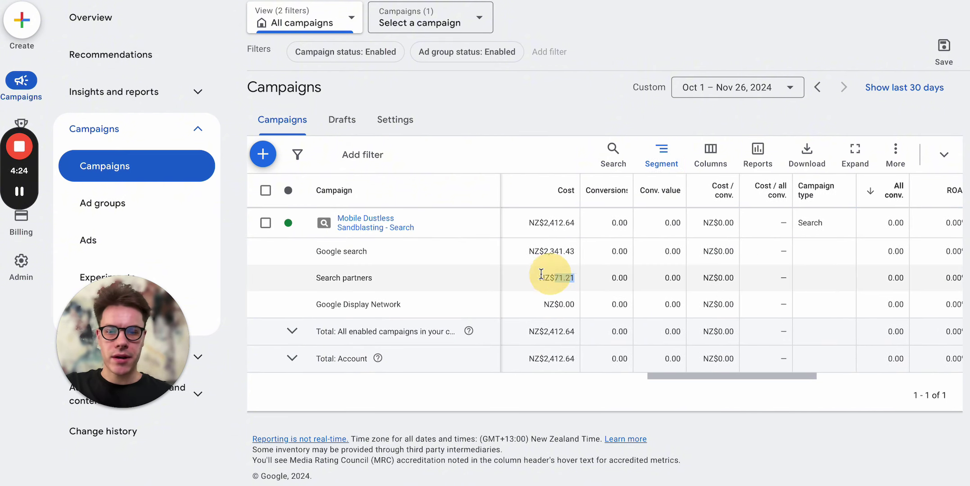
click(321, 278)
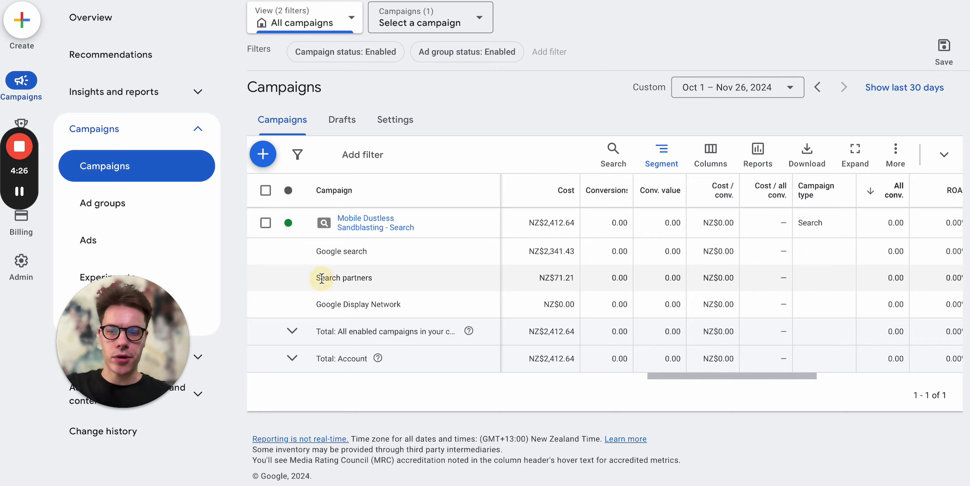
drag(321, 278, 580, 314)
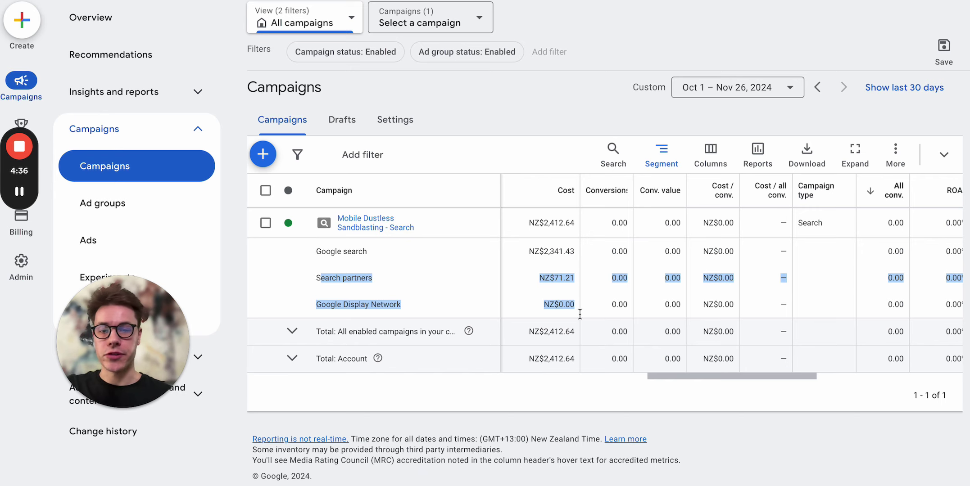
click(672, 159)
click(656, 213)
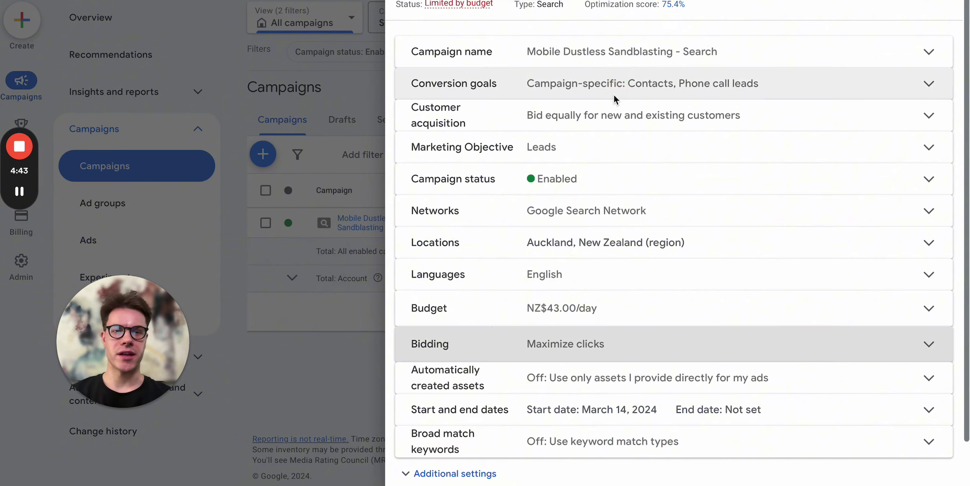
- Review the campaign's conversion goals, the Presence or interest location option and the bidding setting without saving changes
click(625, 86)
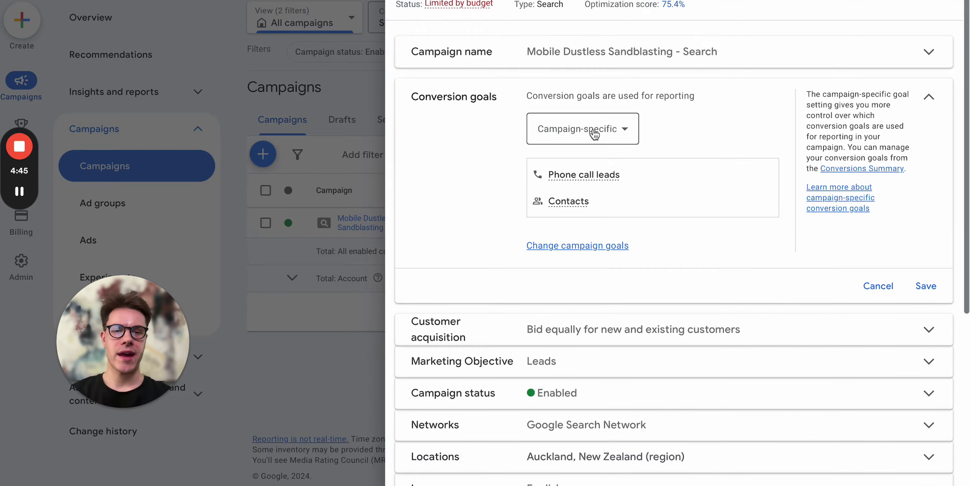
mouse_move(583, 176)
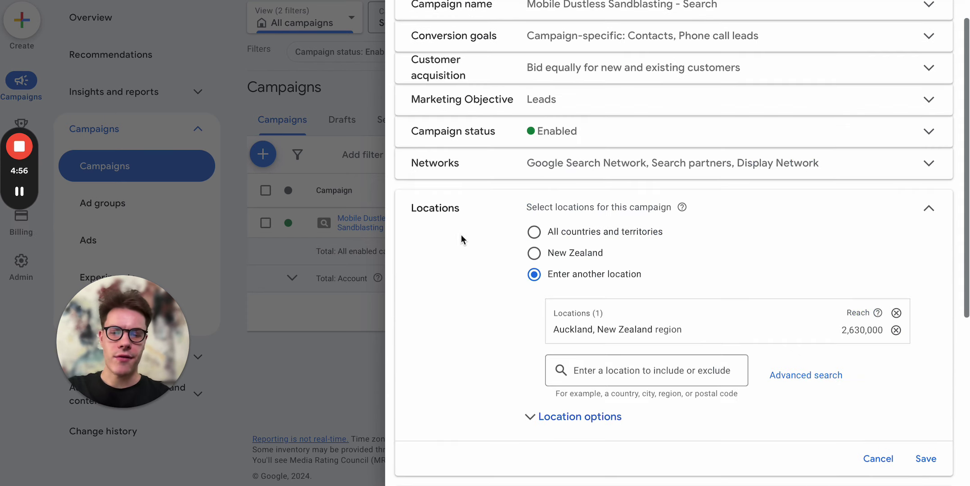
scroll(459, 216, down, 1)
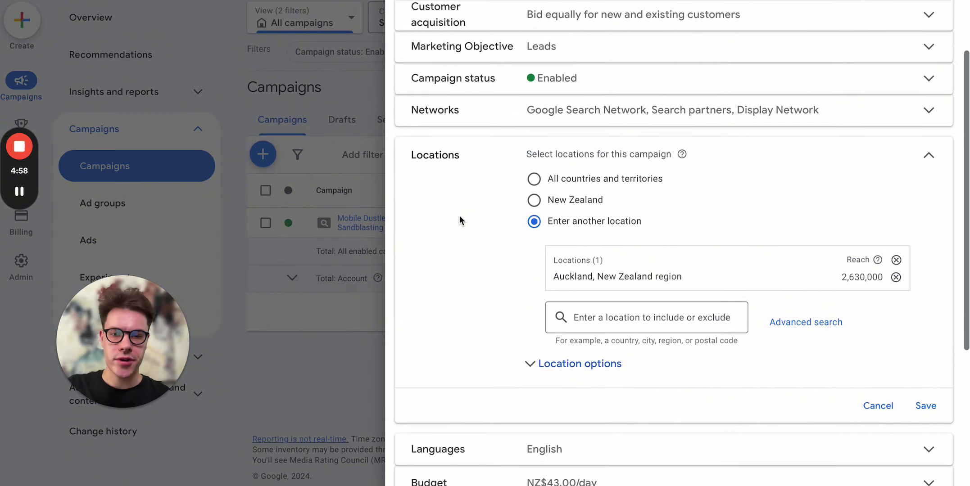
click(536, 360)
scroll(535, 356, down, 2)
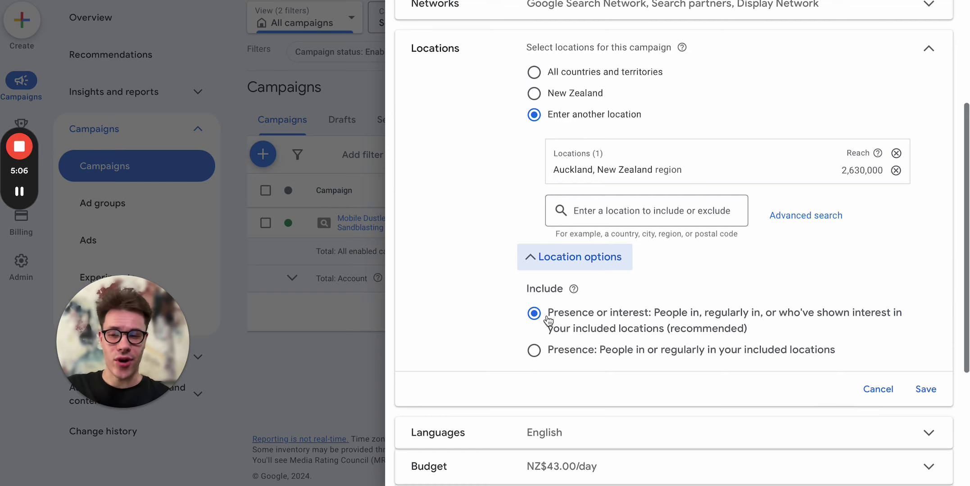
drag(548, 321, 652, 320)
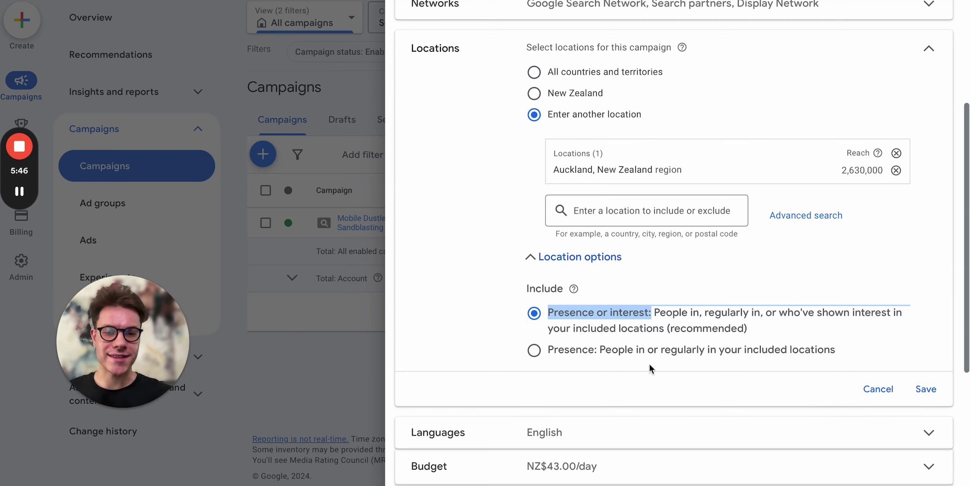
click(878, 390)
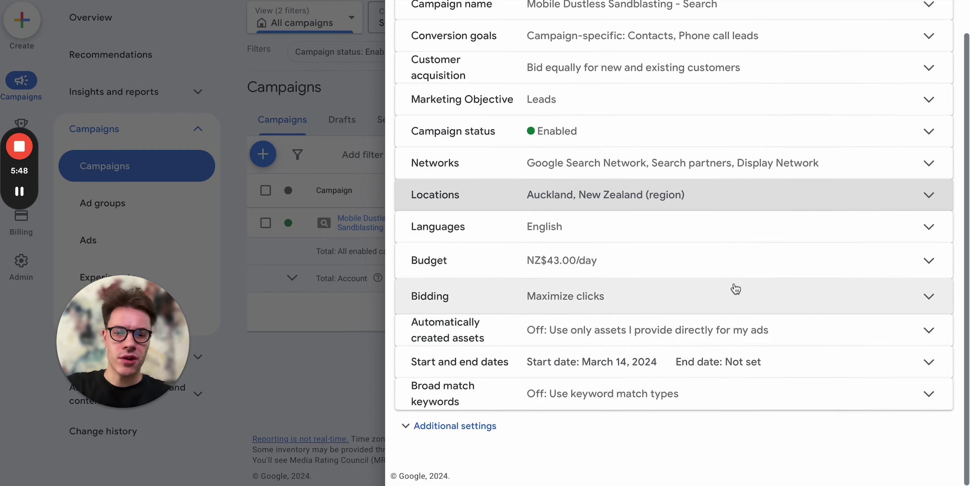
click(734, 284)
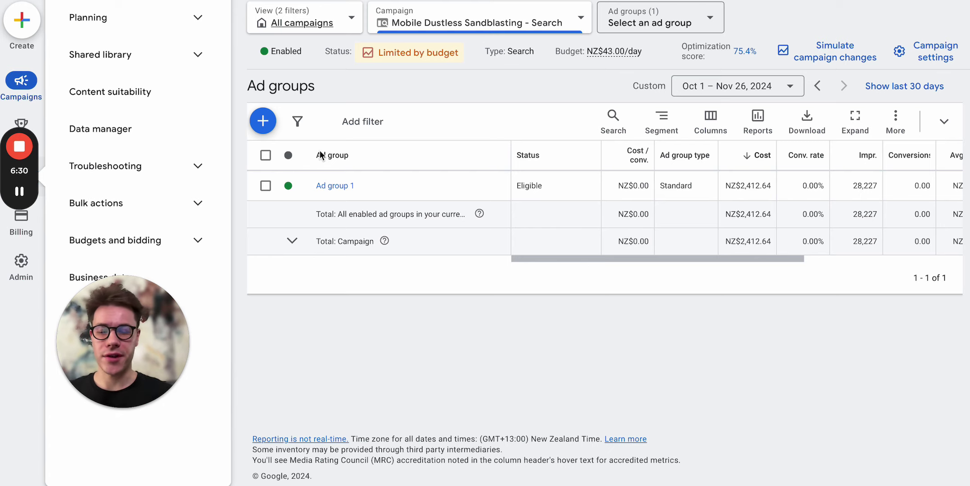
- Open Ad group 1 and check the match types and statuses of its search keywords
click(343, 187)
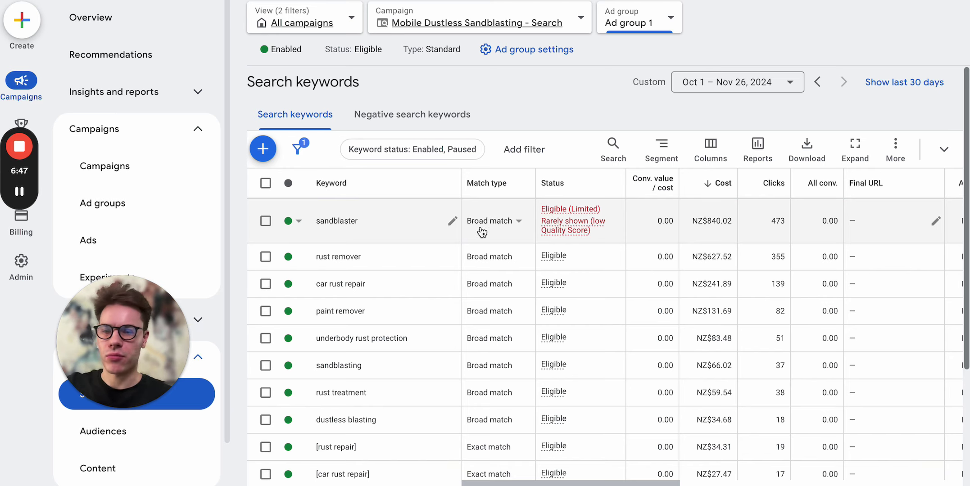
scroll(482, 231, down, 1)
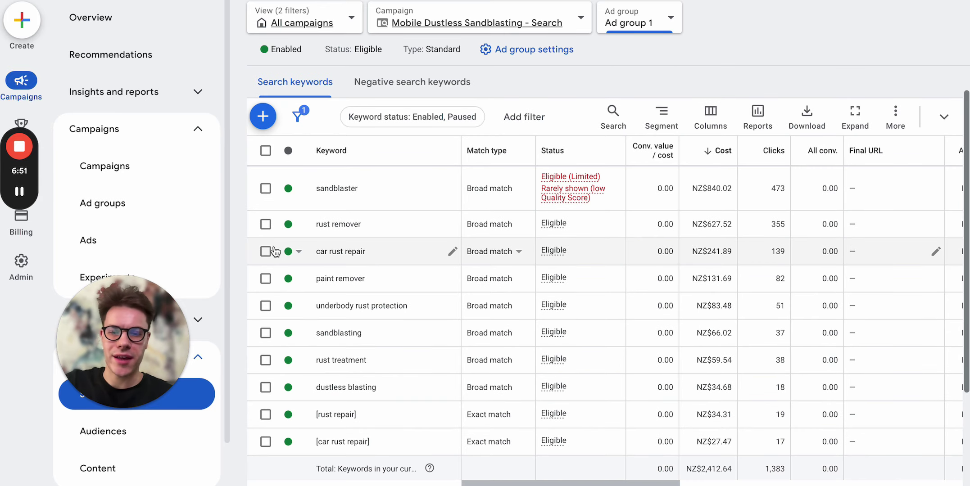
- Select the broad match keywords paint remover, sandblasting and rust treatment in the keyword list
click(265, 223)
click(265, 251)
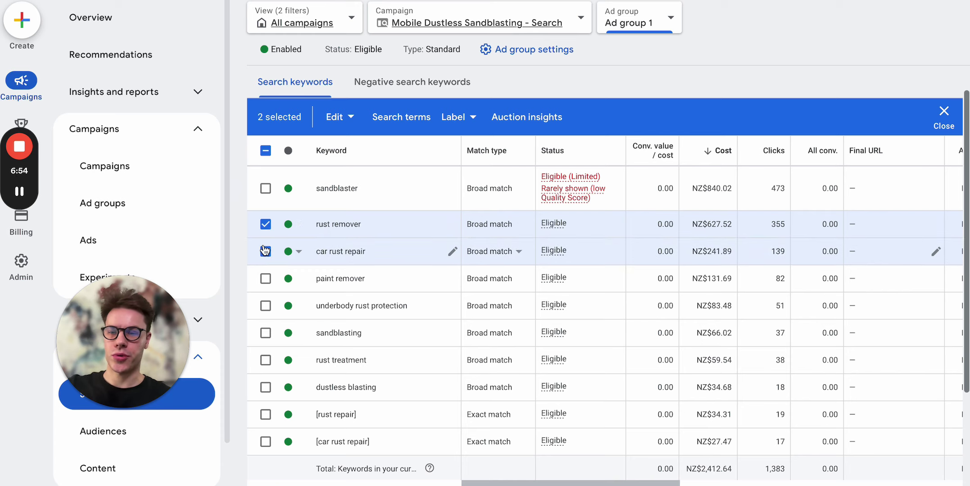
click(265, 278)
click(265, 224)
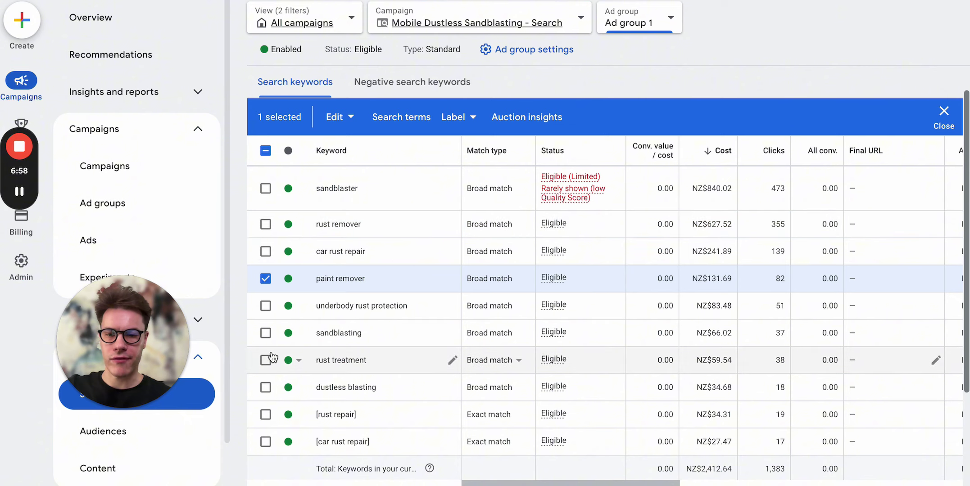
click(265, 361)
click(265, 333)
scroll(271, 342, down, 1)
scroll(270, 345, down, 1)
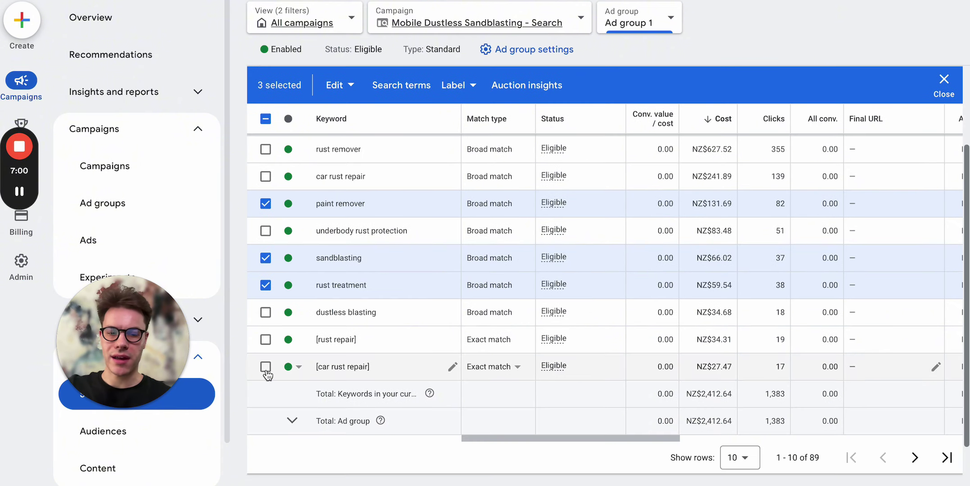
- Increase the number of rows shown per page in the search keywords table
click(748, 454)
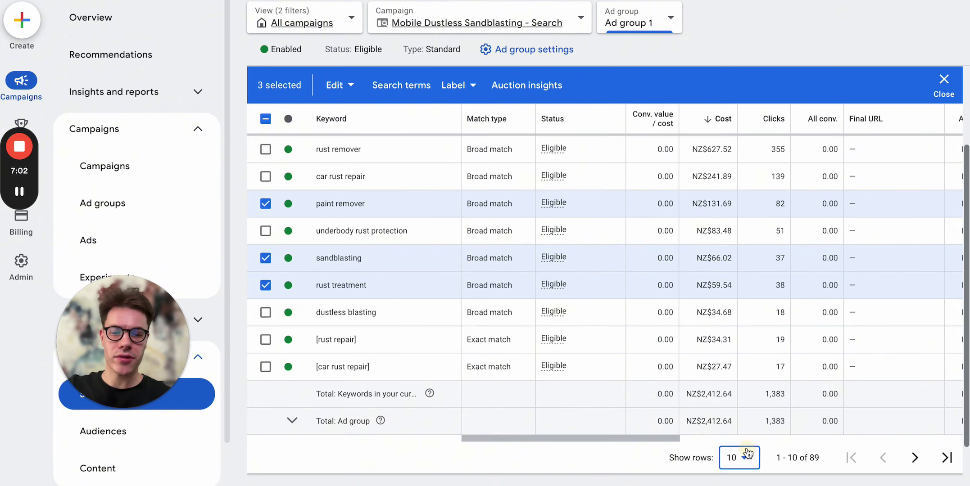
click(751, 360)
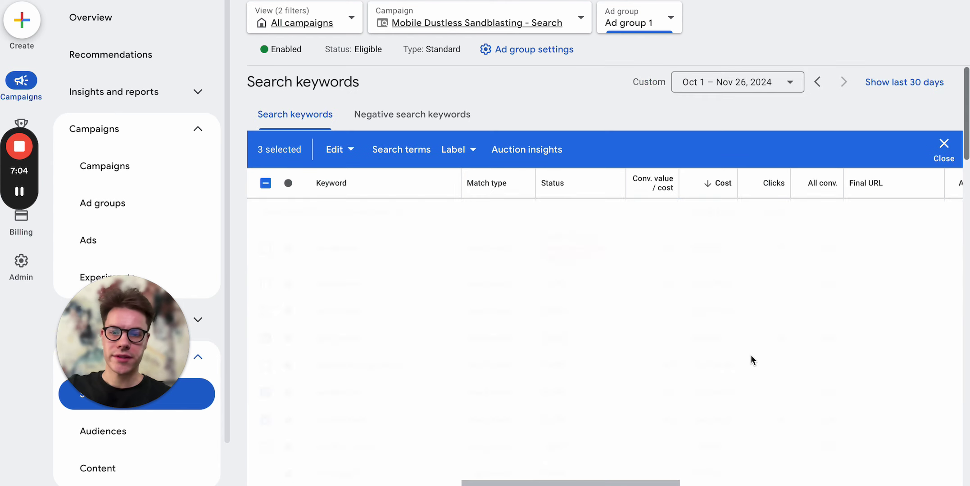
scroll(752, 358, down, 4)
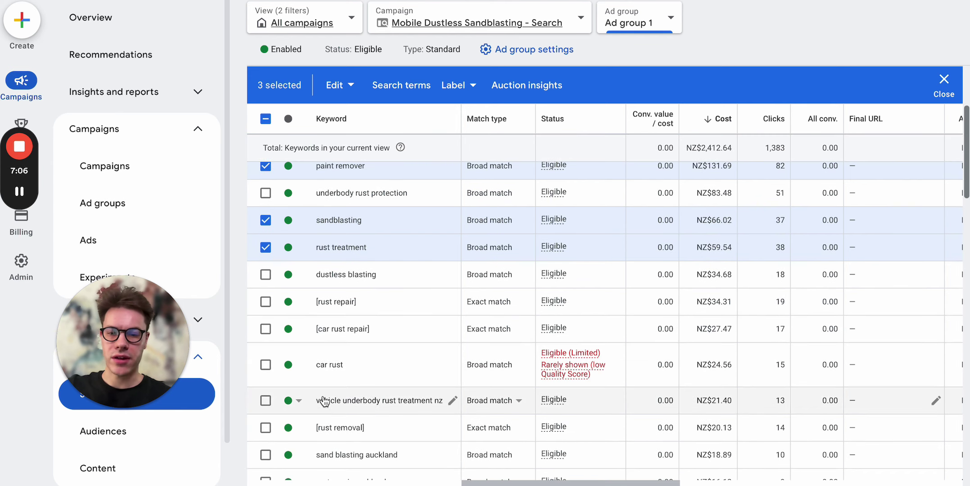
- Examine Ad group 1's longer keyword list for themes, match types and costs, and clear the keyword selection
scroll(388, 397, down, 3)
scroll(388, 399, down, 2)
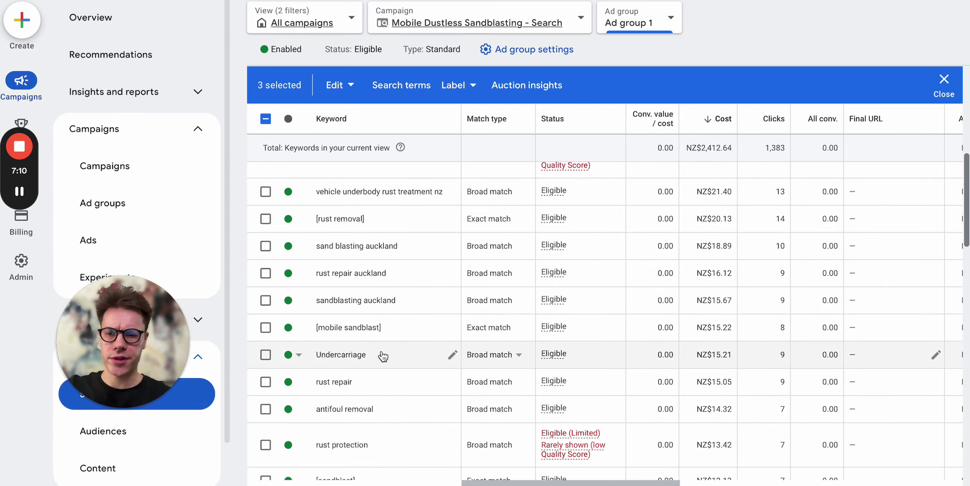
scroll(381, 357, down, 1)
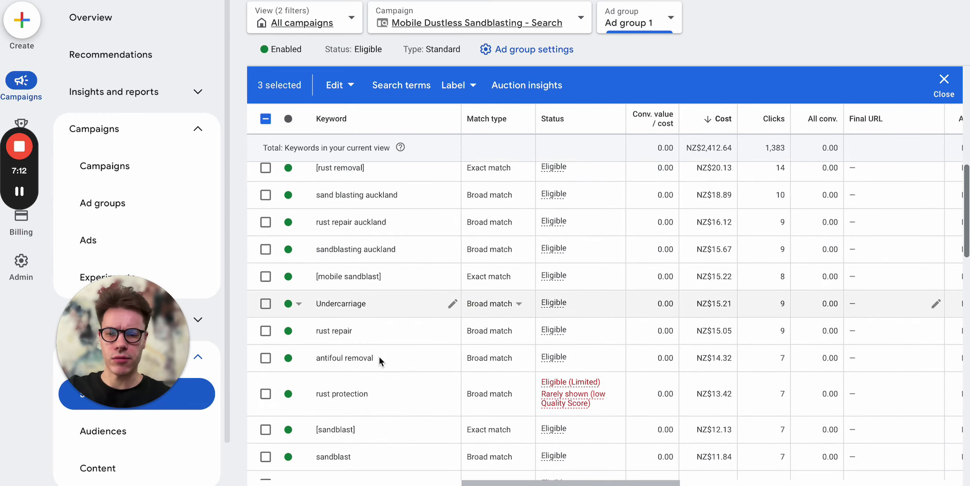
scroll(373, 370, down, 4)
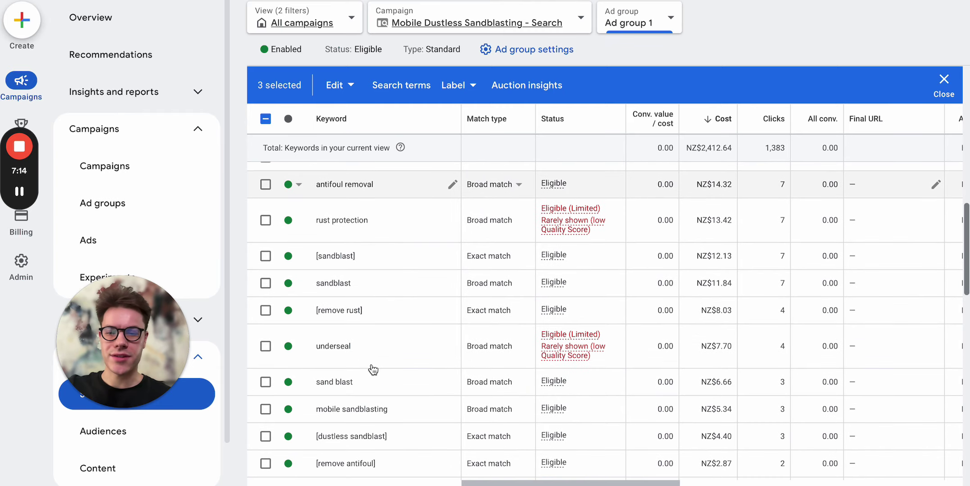
scroll(373, 369, up, 10)
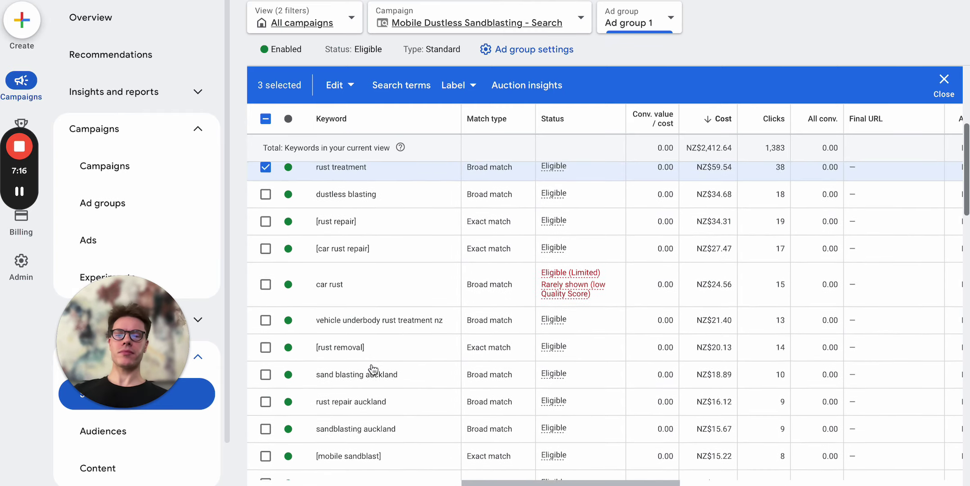
scroll(373, 369, down, 2)
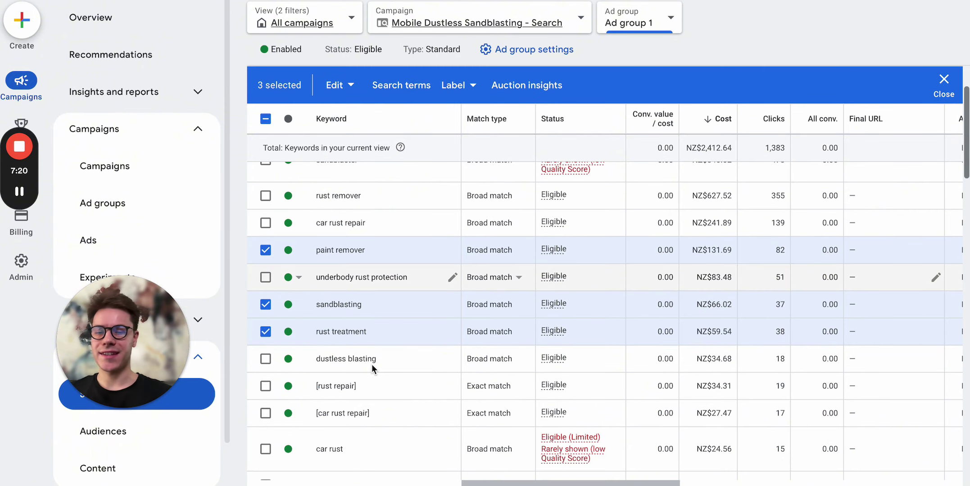
scroll(371, 365, down, 4)
scroll(374, 367, down, 1)
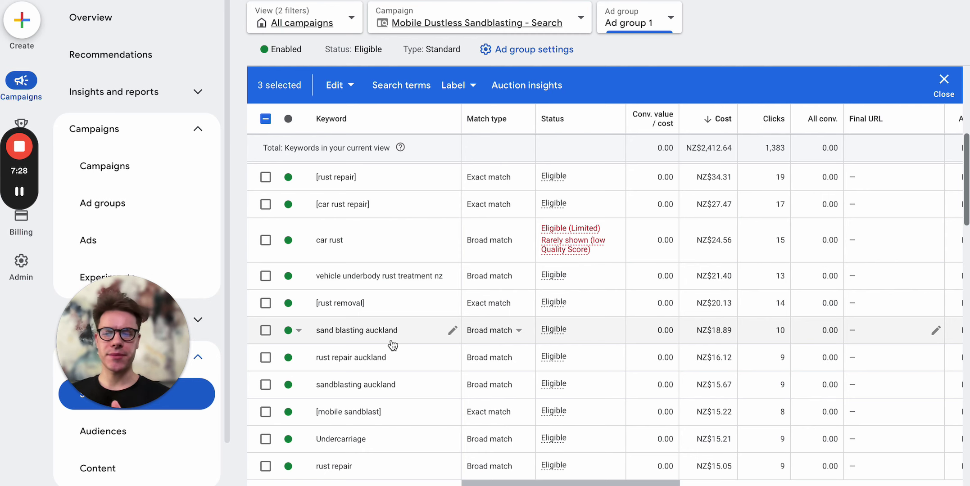
scroll(392, 344, down, 5)
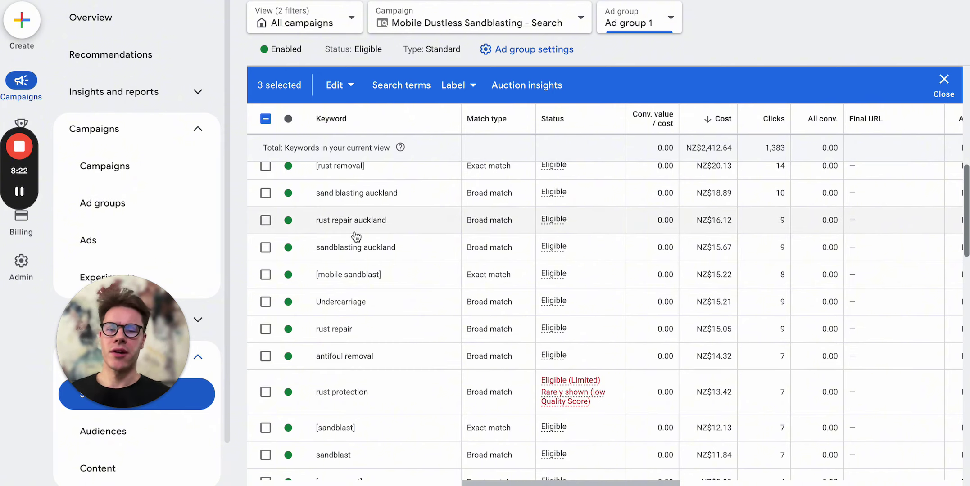
scroll(356, 236, up, 6)
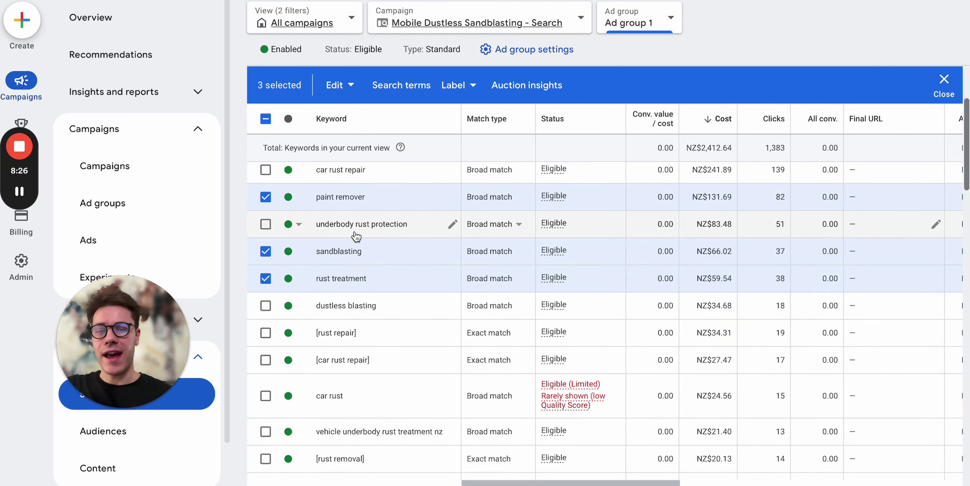
scroll(355, 237, up, 3)
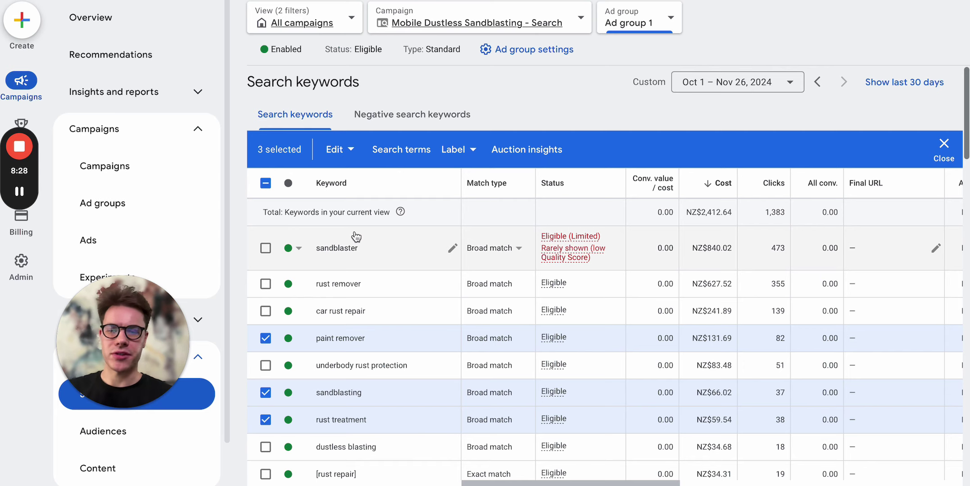
click(266, 183)
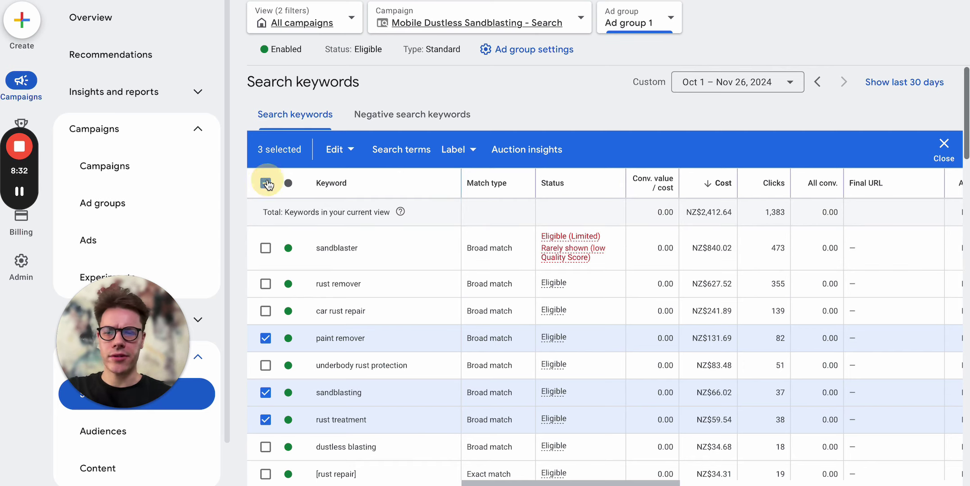
scroll(279, 225, down, 1)
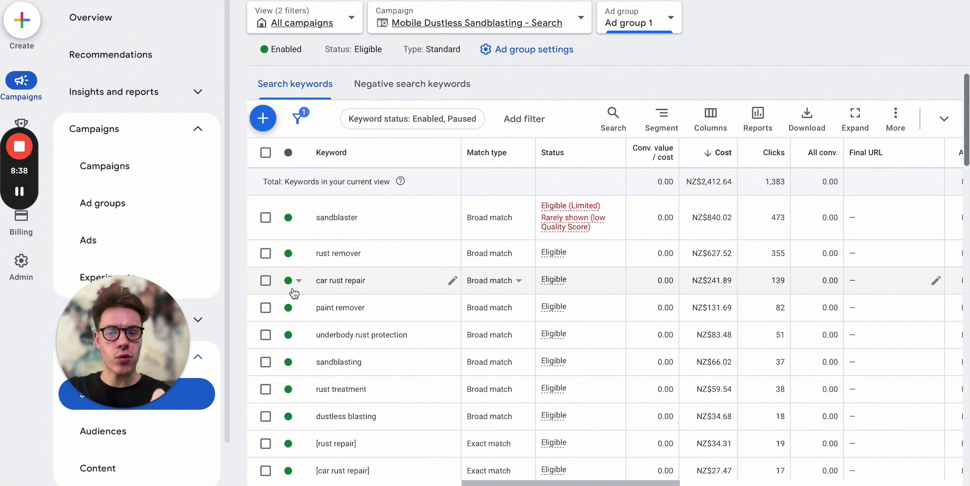
- Open the search terms report for Ad group 1 and examine which queries the broad match keywords triggered
mouse_move(3, 231)
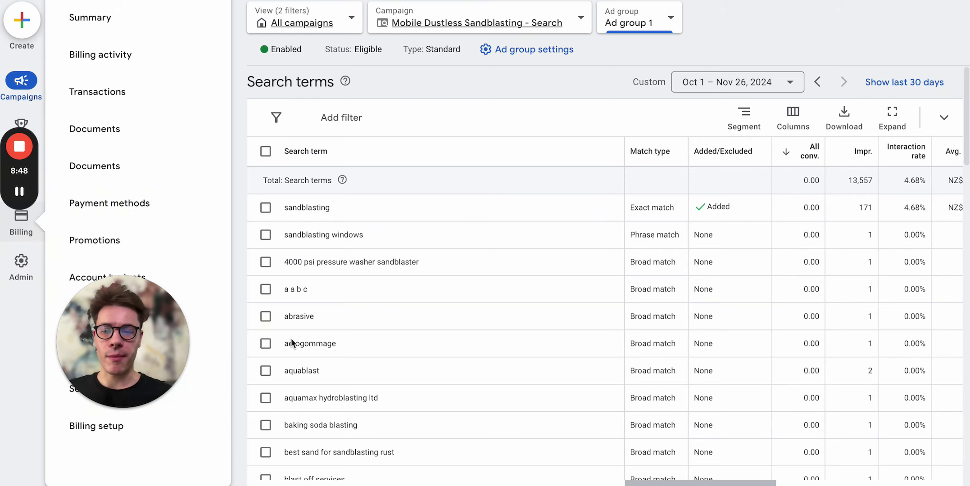
scroll(291, 339, down, 2)
scroll(291, 339, down, 3)
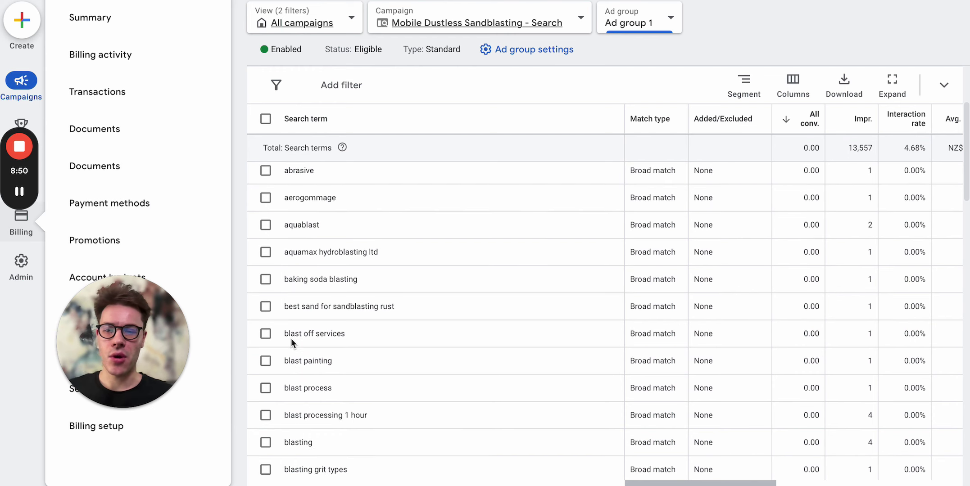
scroll(290, 339, down, 4)
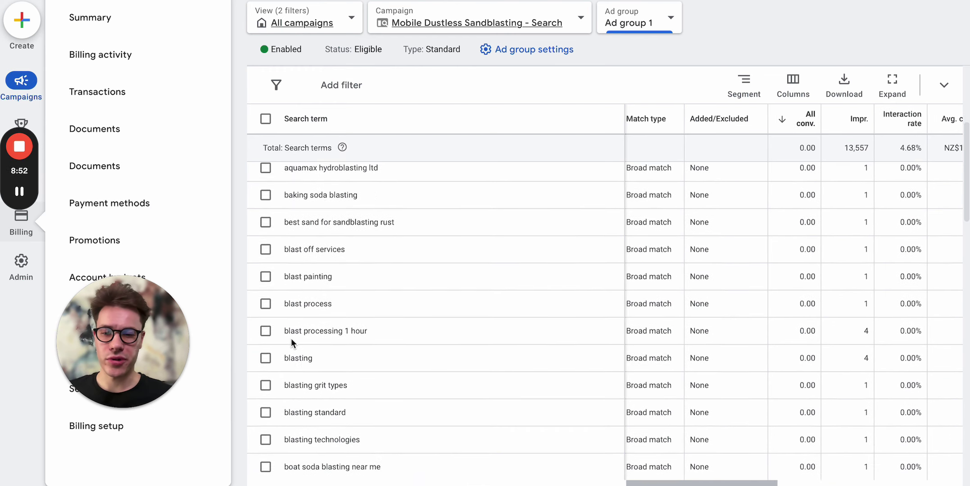
scroll(291, 339, down, 3)
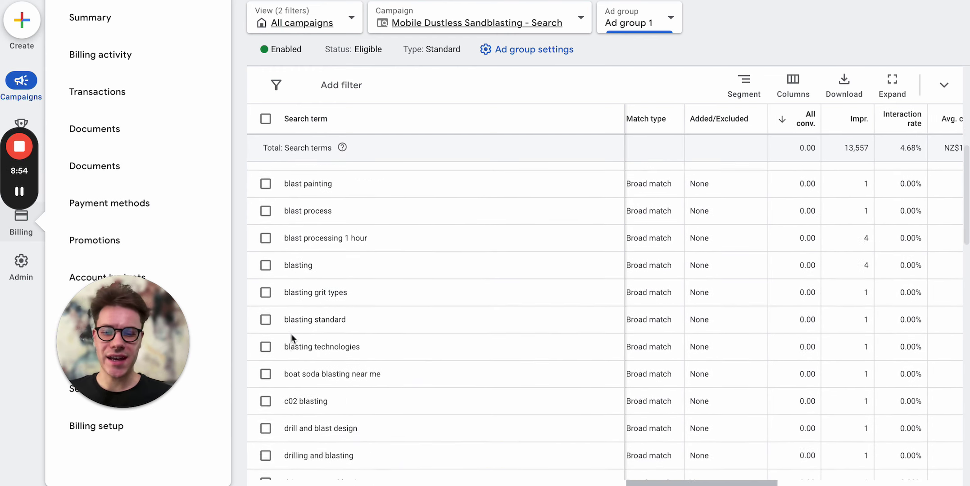
scroll(291, 333, down, 3)
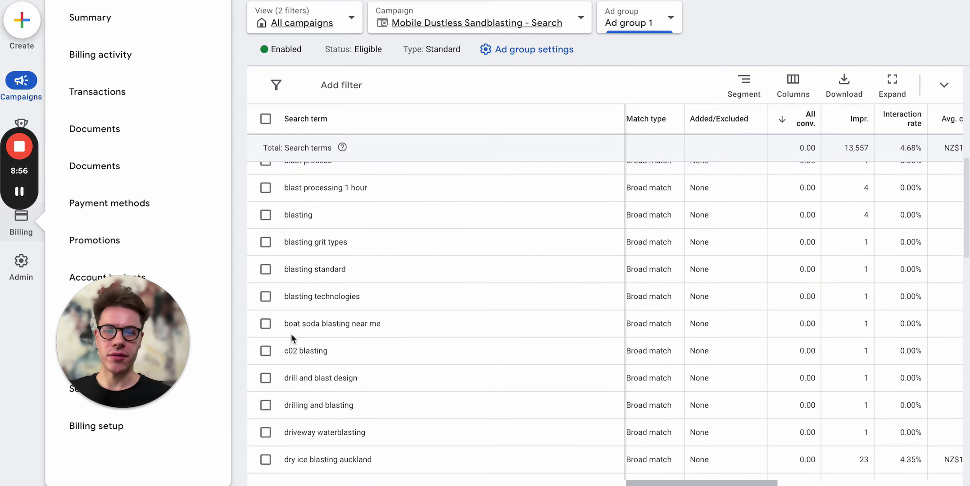
scroll(291, 334, down, 2)
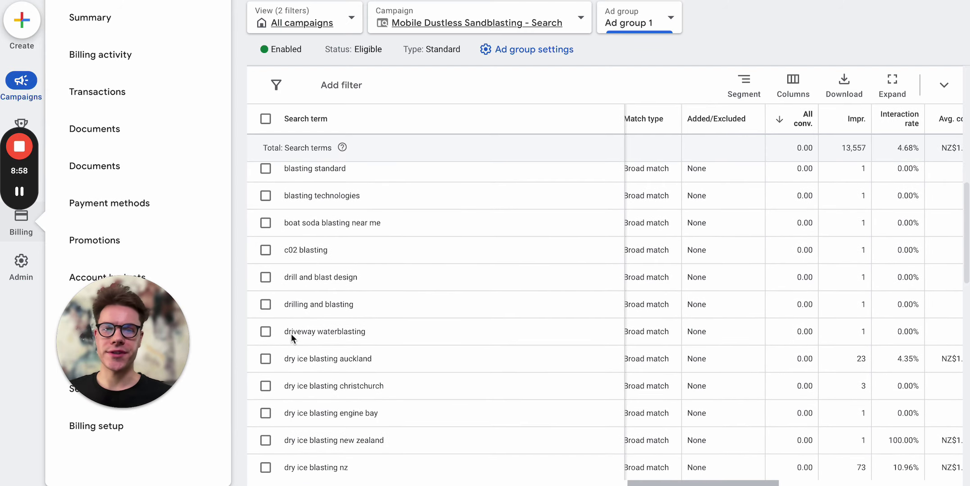
scroll(291, 333, down, 5)
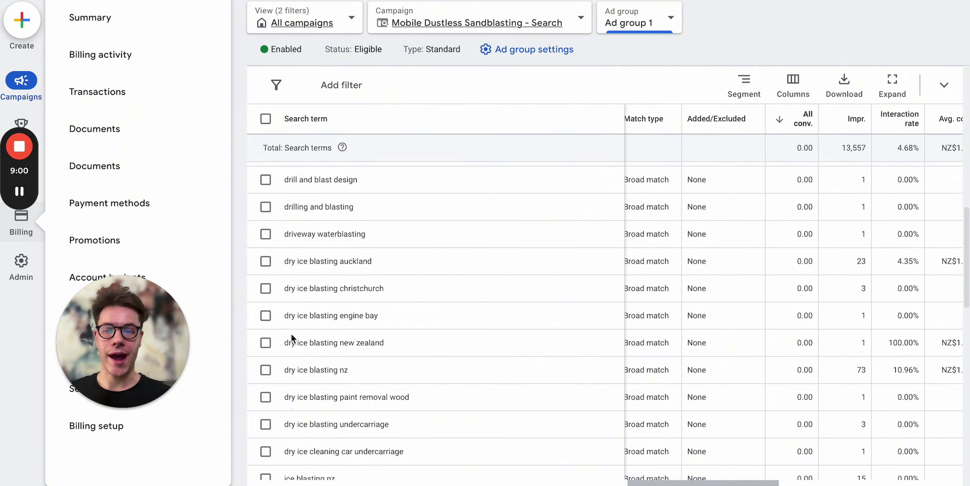
scroll(291, 334, down, 4)
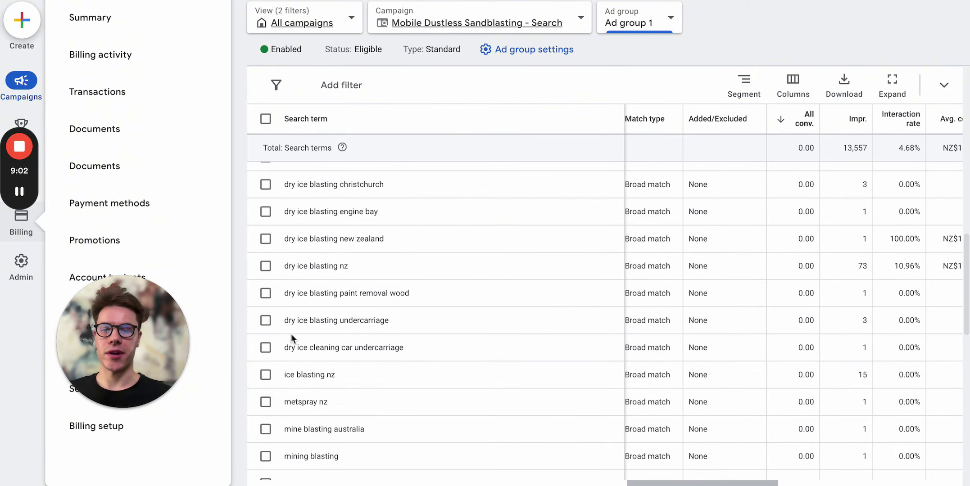
scroll(291, 334, up, 12)
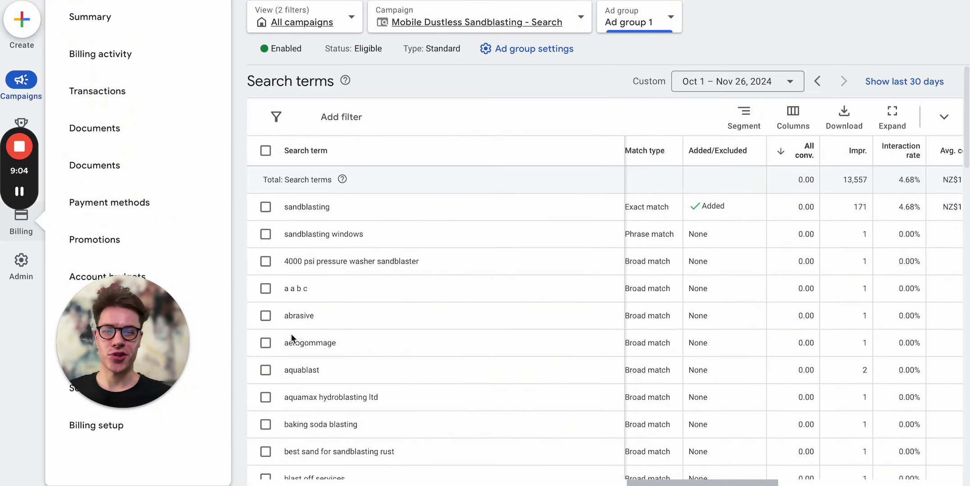
- Sort the search terms by cost from highest to lowest and examine the most expensive queries for relevance
scroll(494, 325, right, 3)
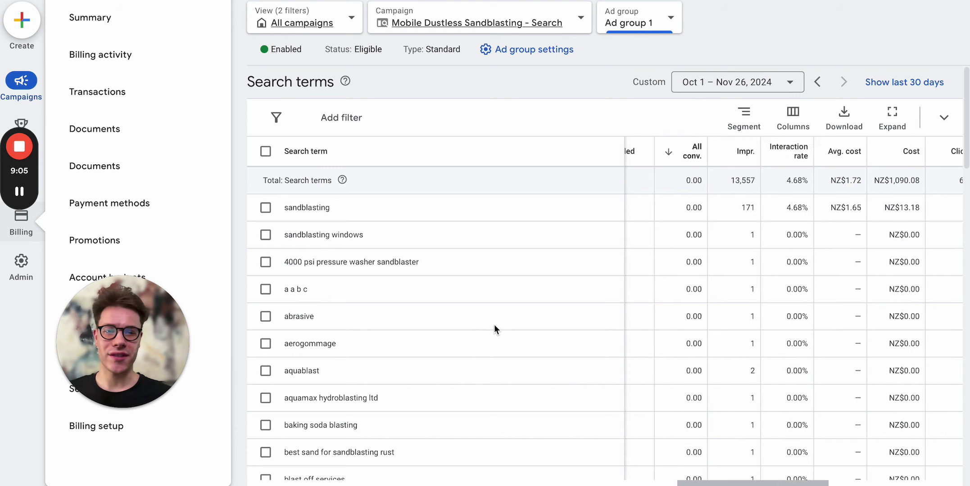
click(890, 155)
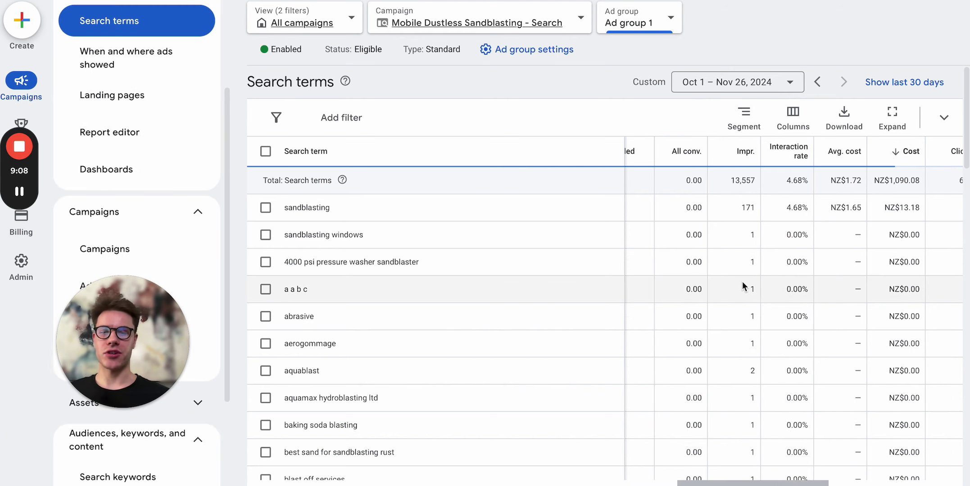
scroll(743, 282, down, 3)
scroll(743, 283, up, 2)
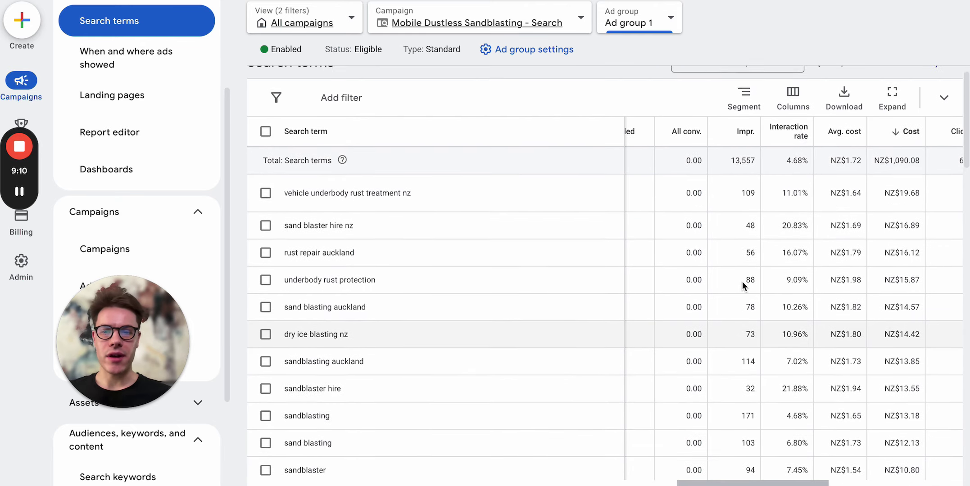
scroll(742, 281, up, 1)
scroll(742, 281, down, 2)
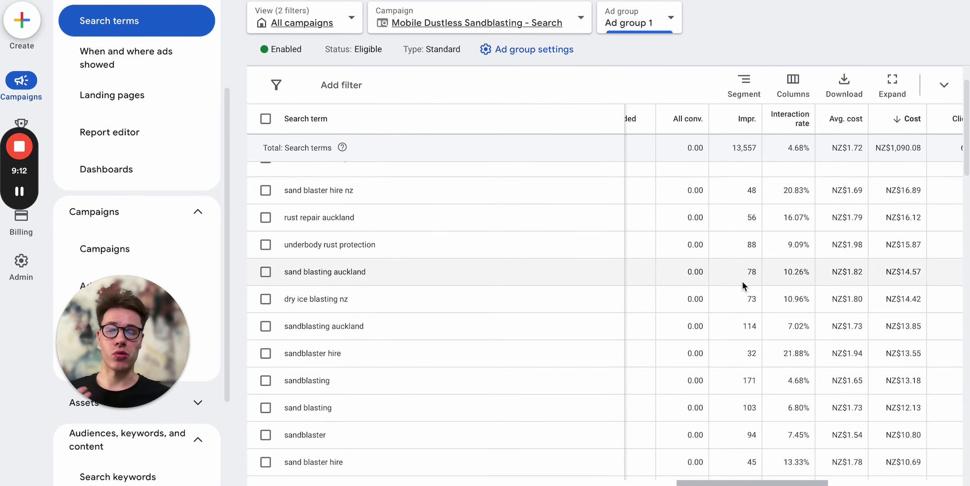
scroll(741, 281, down, 5)
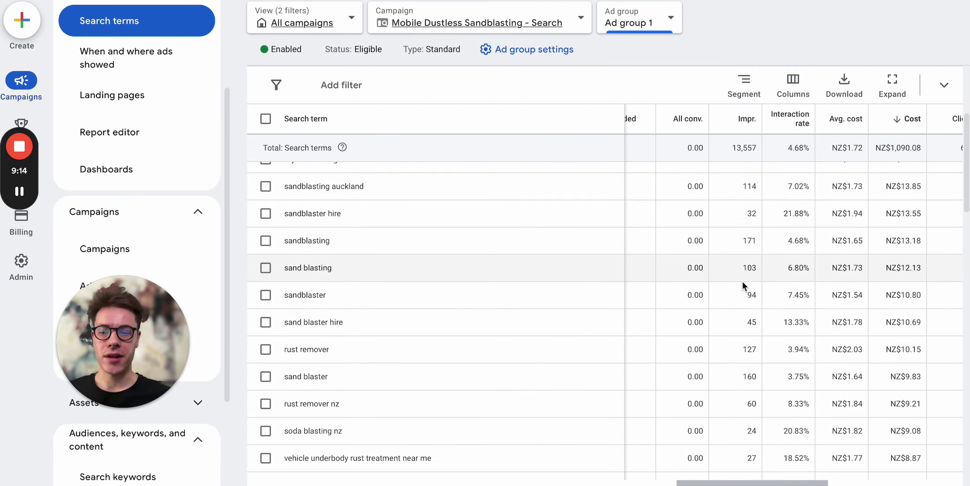
scroll(742, 281, down, 3)
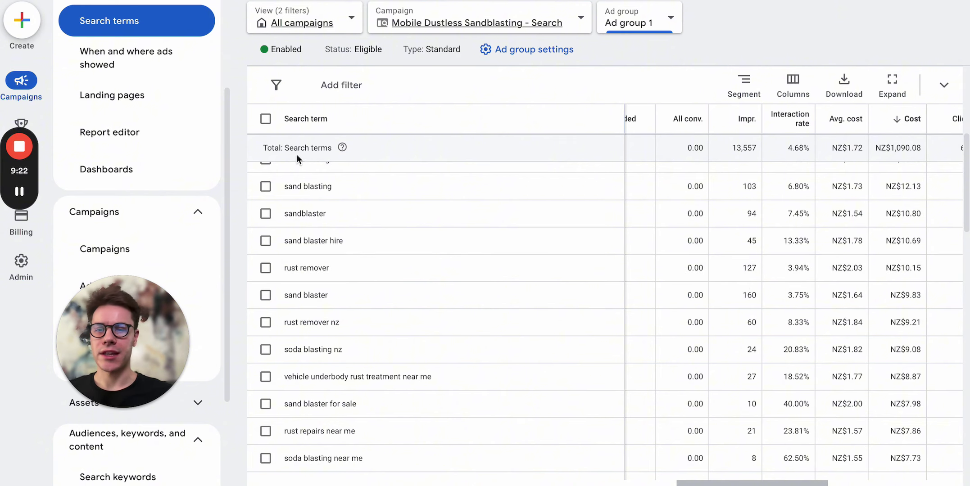
scroll(289, 230, down, 2)
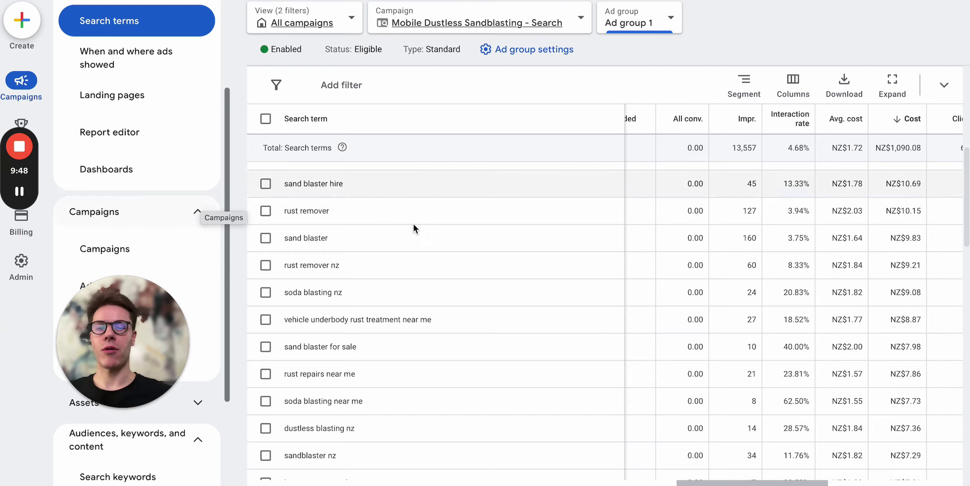
- Return to Ad group 1's search keywords and check the full list's length, match types and costs
click(150, 168)
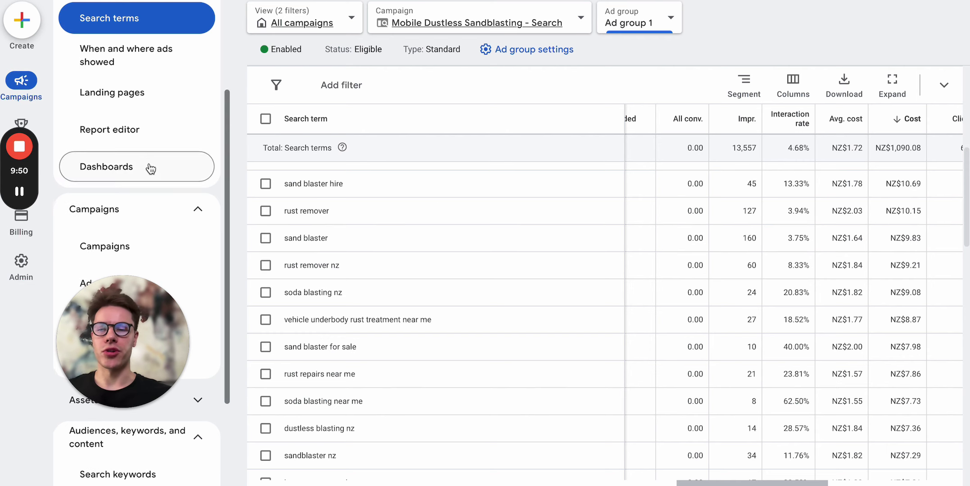
scroll(189, 234, down, 2)
scroll(189, 270, up, 1)
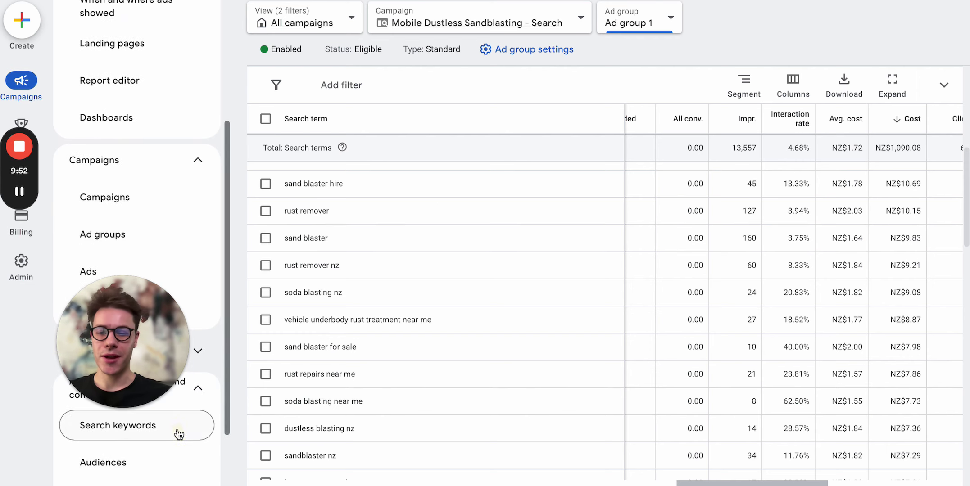
click(179, 433)
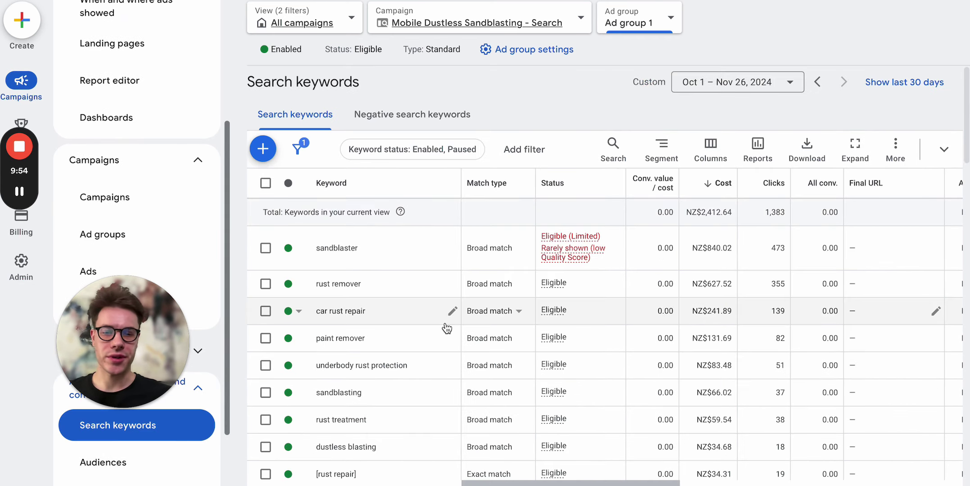
scroll(445, 328, down, 15)
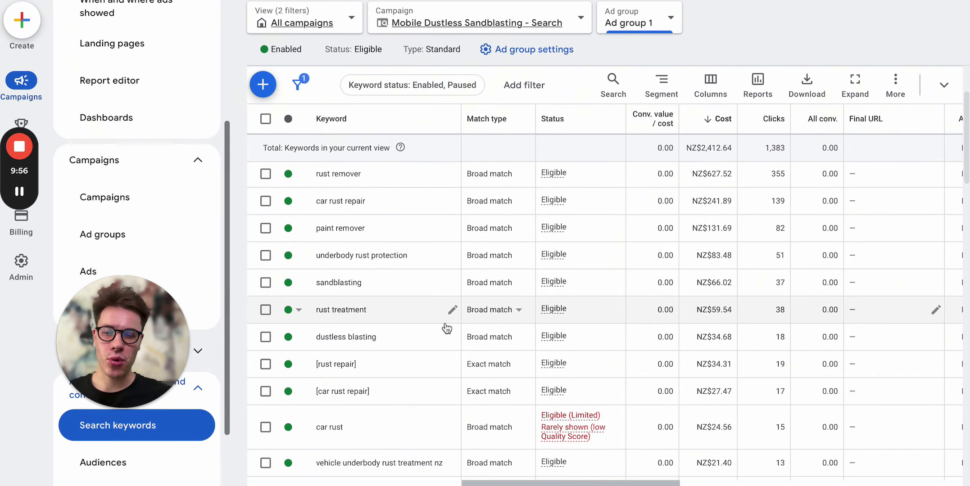
scroll(723, 387, down, 3)
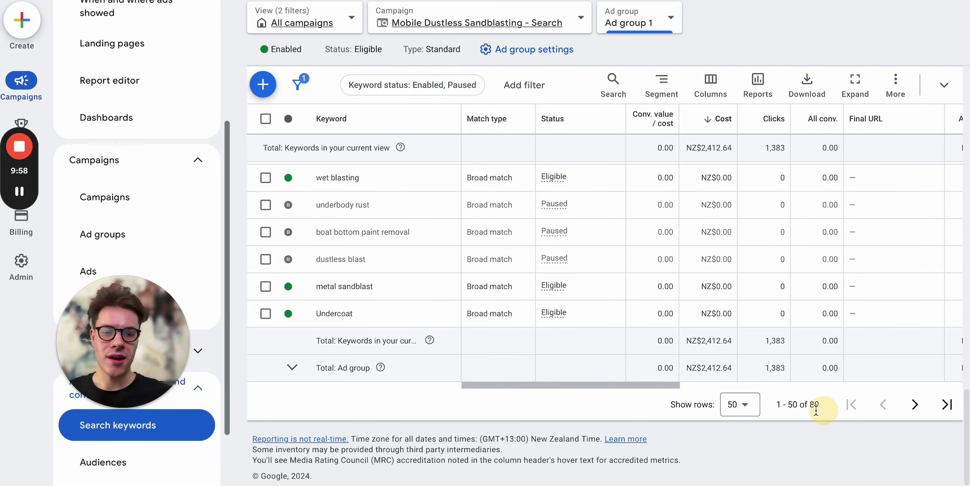
drag(820, 407, 745, 412)
scroll(718, 284, up, 15)
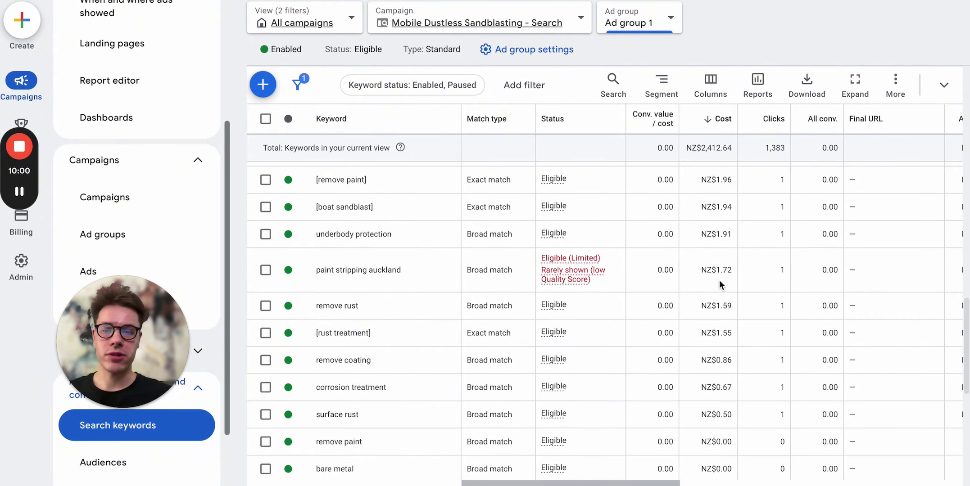
scroll(719, 284, up, 3)
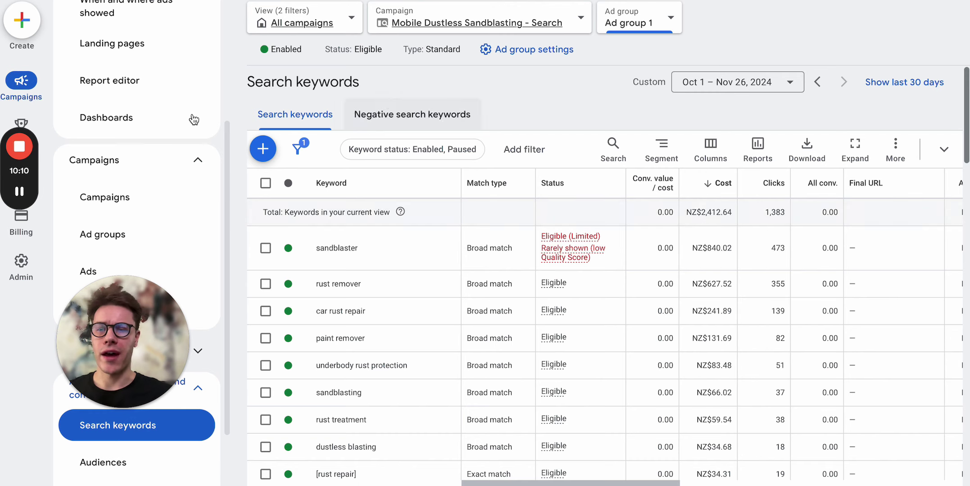
- Open Ad group 1's negative search keywords and check which exclusions are in place
scroll(192, 114, up, 4)
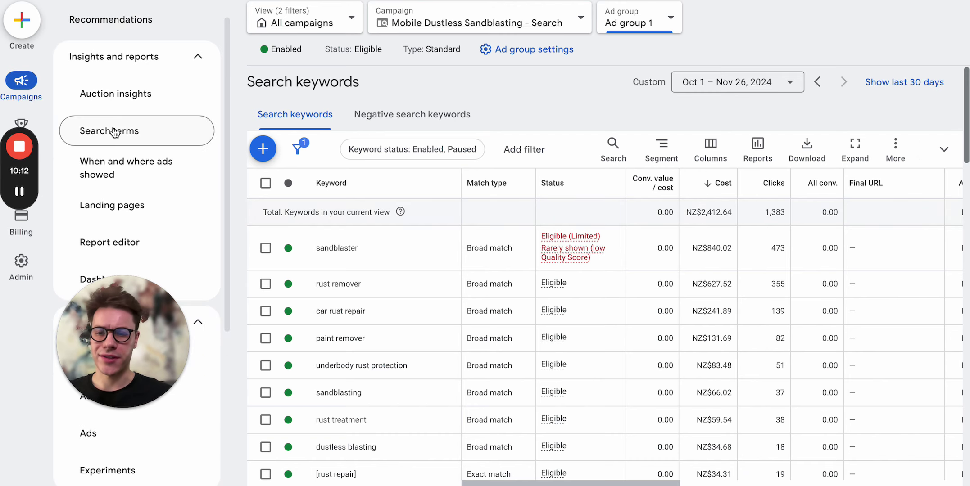
click(19, 192)
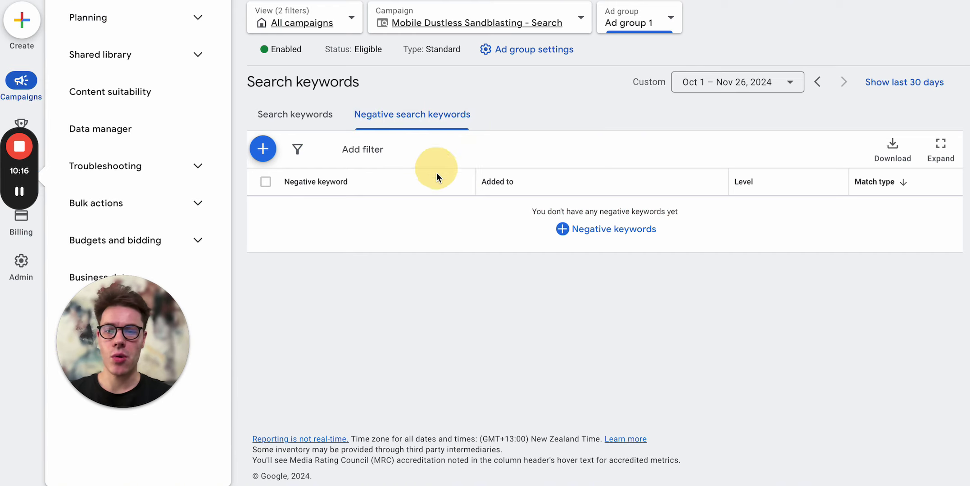
click(440, 189)
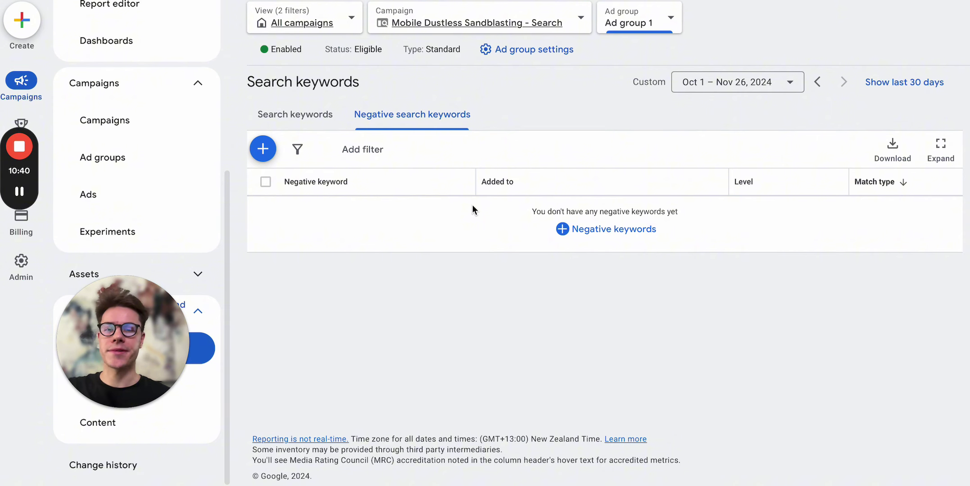
- Reopen the search terms report for Ad group 1 and sort it by impressions from highest to lowest
scroll(208, 101, up, 2)
scroll(208, 101, up, 3)
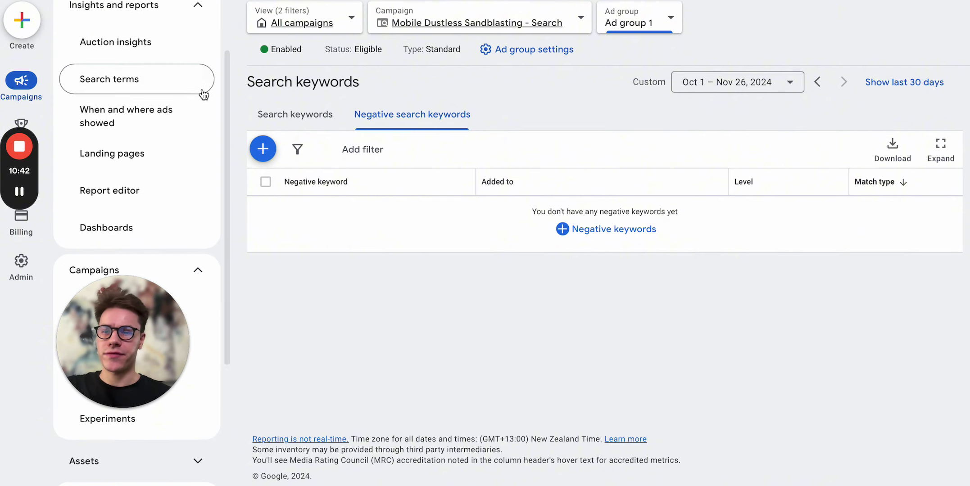
click(197, 82)
scroll(343, 206, down, 1)
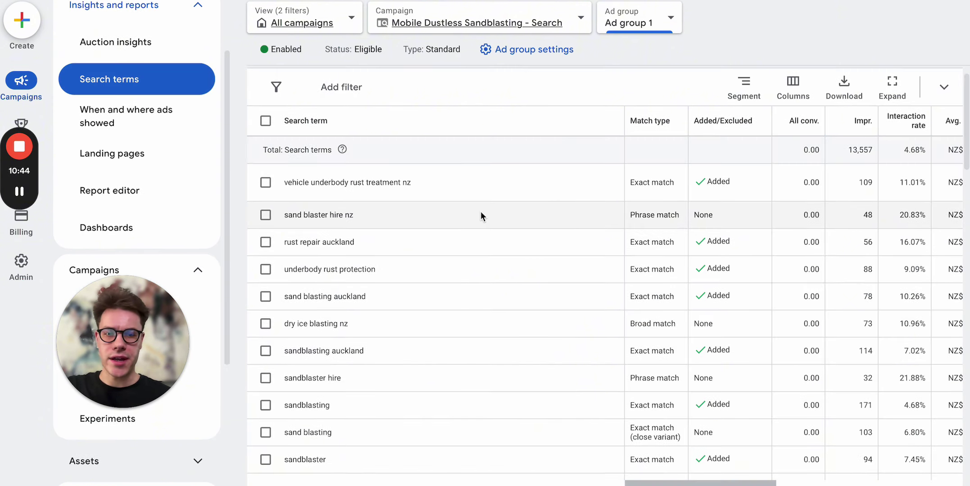
click(840, 128)
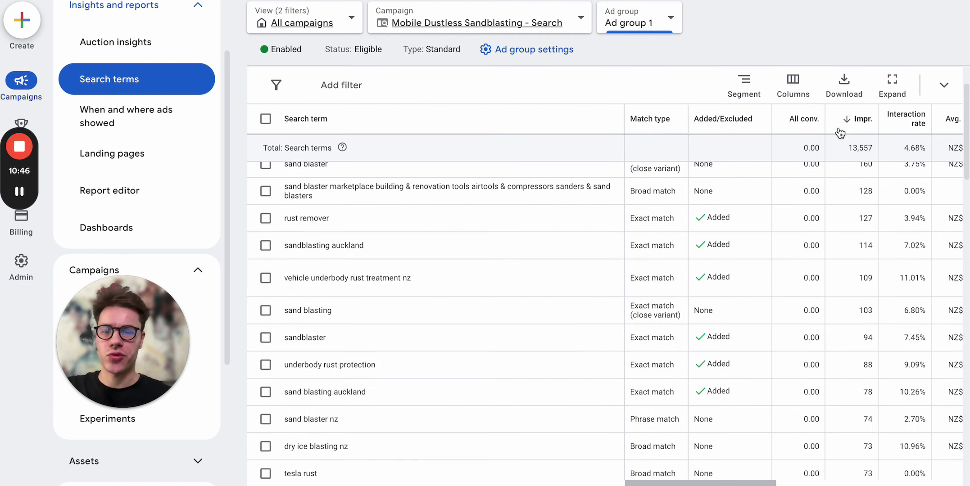
scroll(352, 231, up, 1)
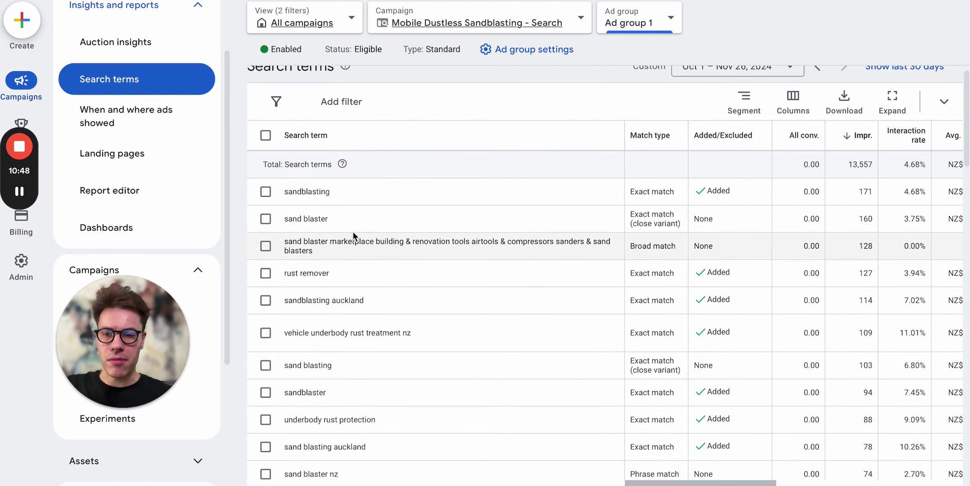
- Examine the most shown search terms for irrelevant queries such as "paint stripper" and "how to remove rust from metal"
scroll(353, 231, down, 5)
scroll(336, 327, down, 8)
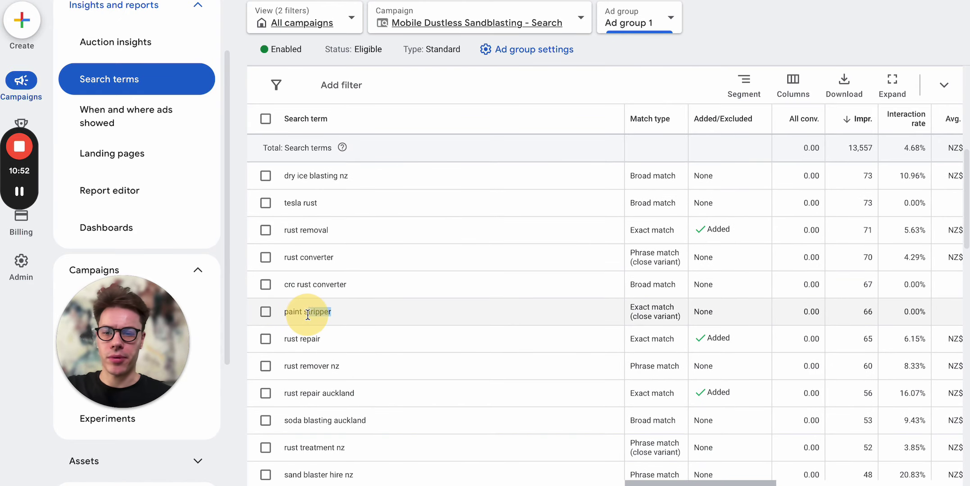
drag(331, 313, 308, 314)
scroll(308, 343, down, 3)
scroll(310, 353, down, 3)
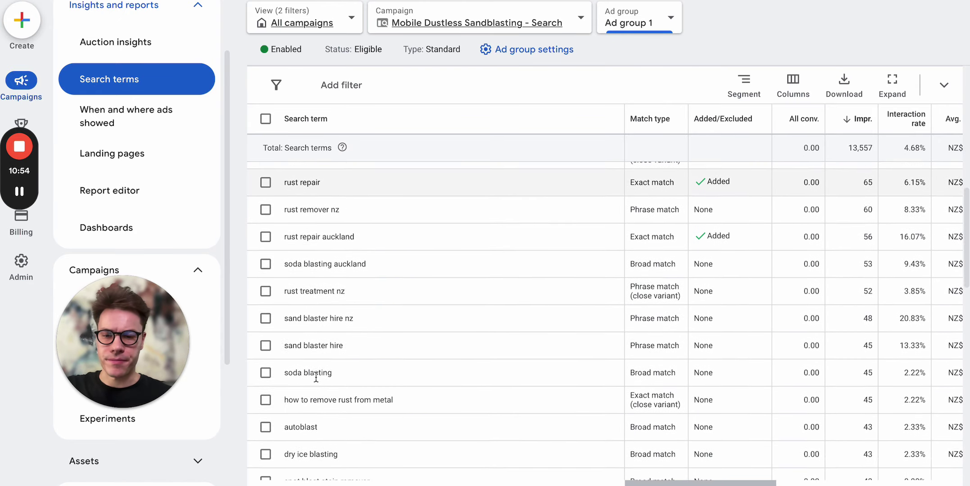
drag(310, 395, 279, 395)
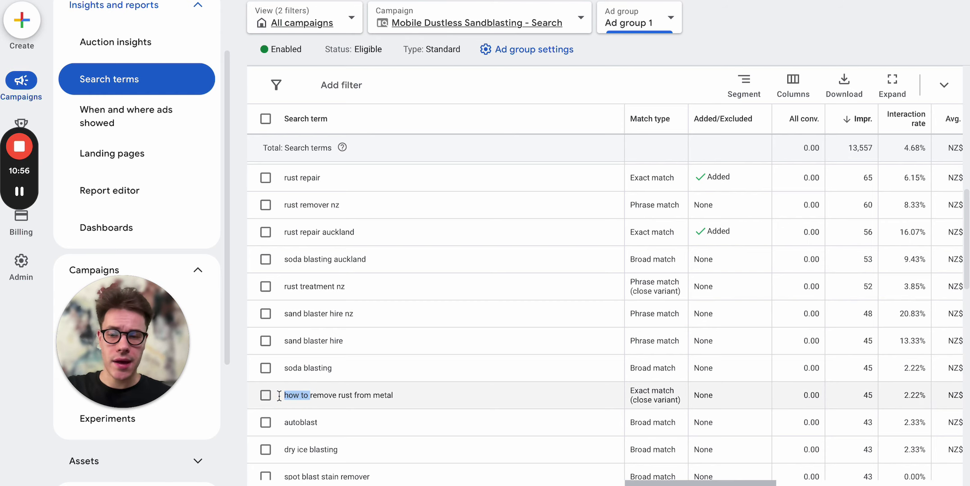
scroll(284, 390, down, 3)
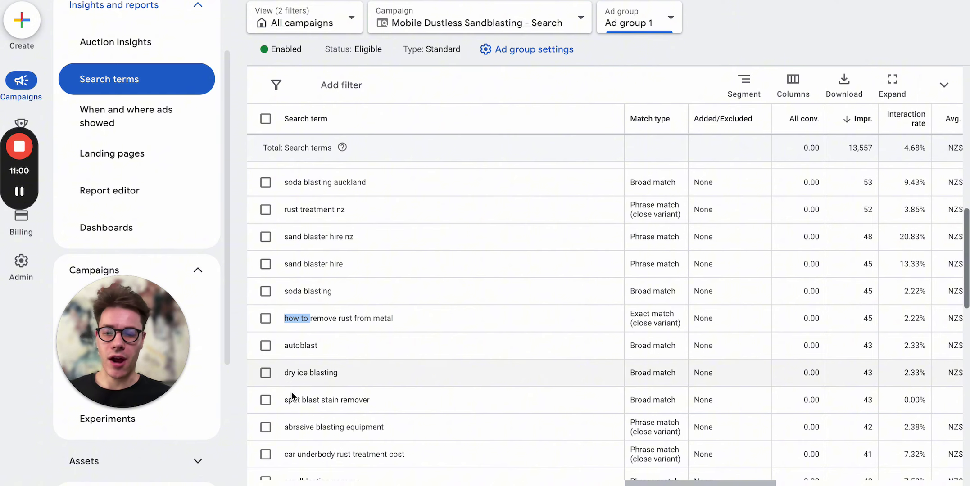
scroll(293, 397, down, 1)
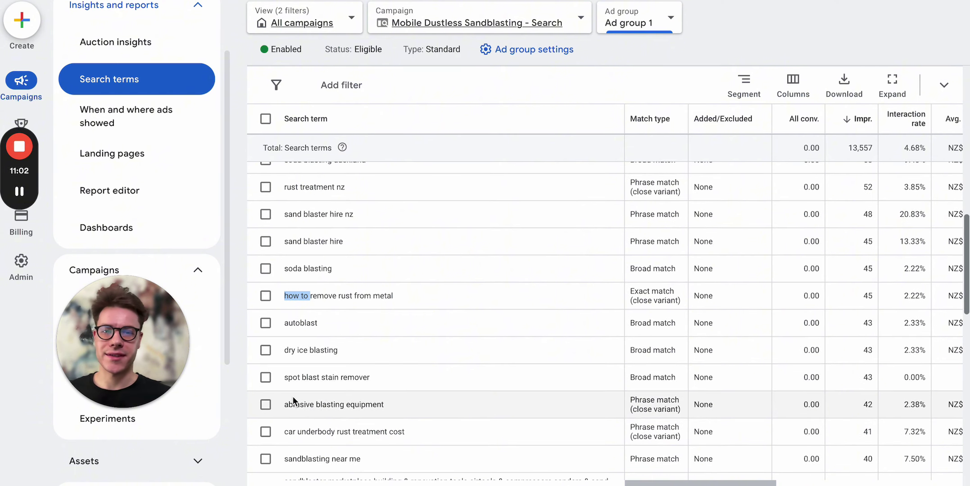
scroll(292, 397, up, 4)
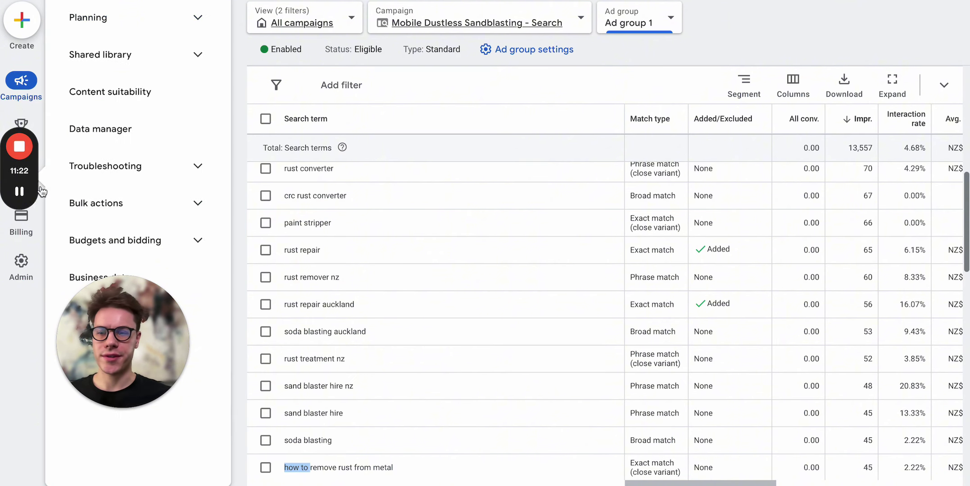
- Open the campaign's assets, show only the image assets, and examine the status of the campaign-level images
key(alt+Left)
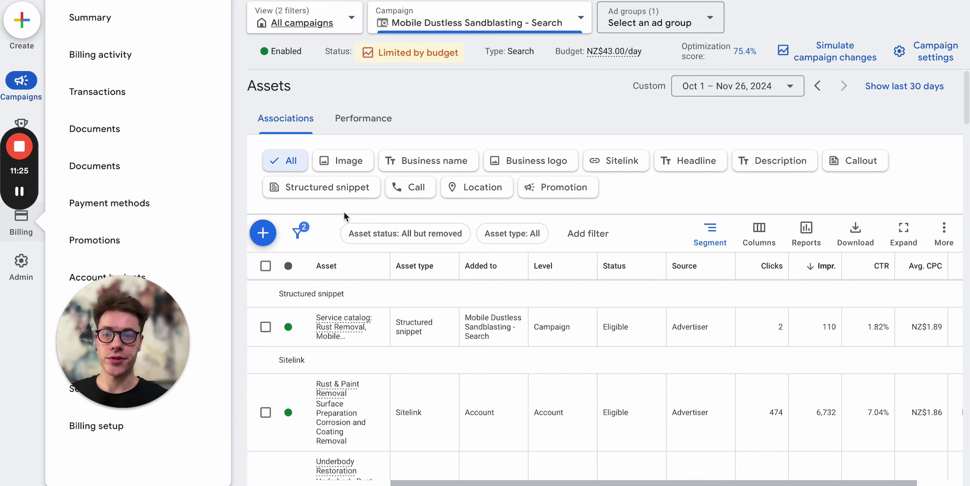
click(366, 161)
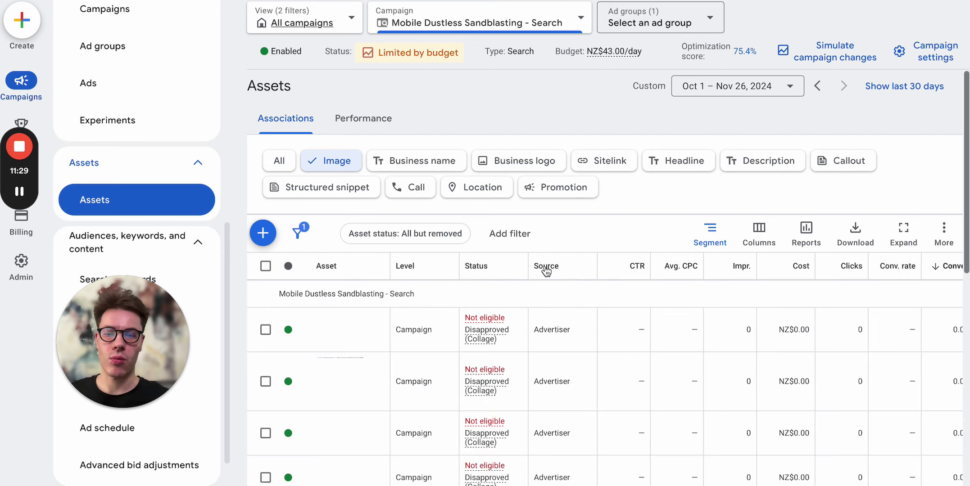
scroll(547, 271, down, 1)
scroll(546, 271, down, 1)
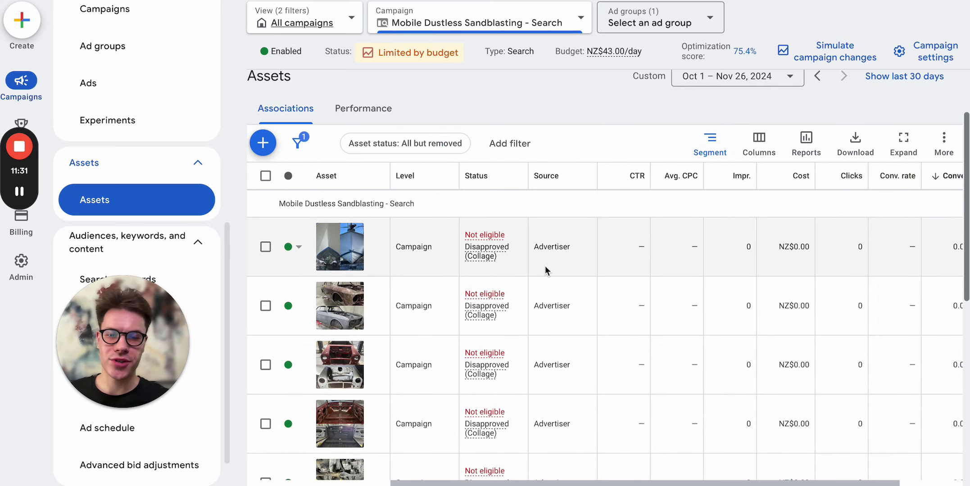
scroll(545, 269, down, 1)
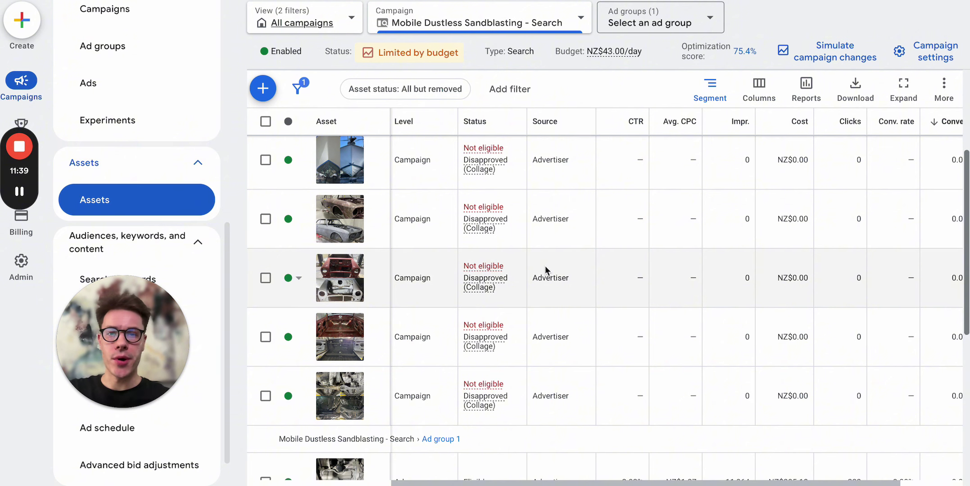
scroll(545, 269, up, 3)
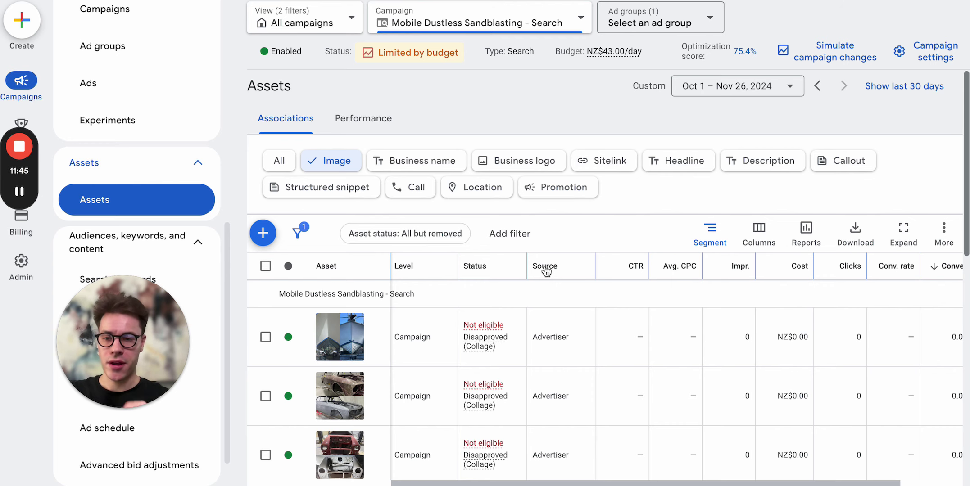
- Compare the campaign-level images with Ad group 1's images for eligibility, quality and performance
scroll(568, 317, down, 5)
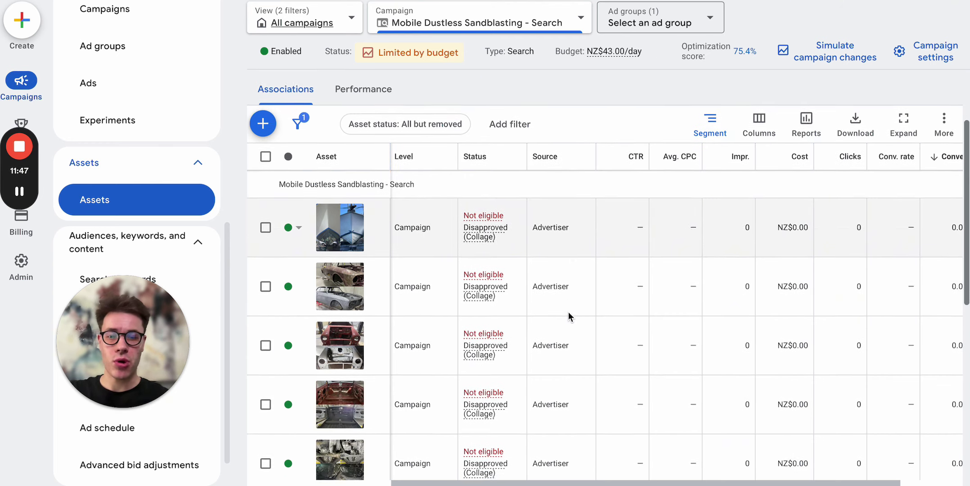
scroll(568, 317, down, 3)
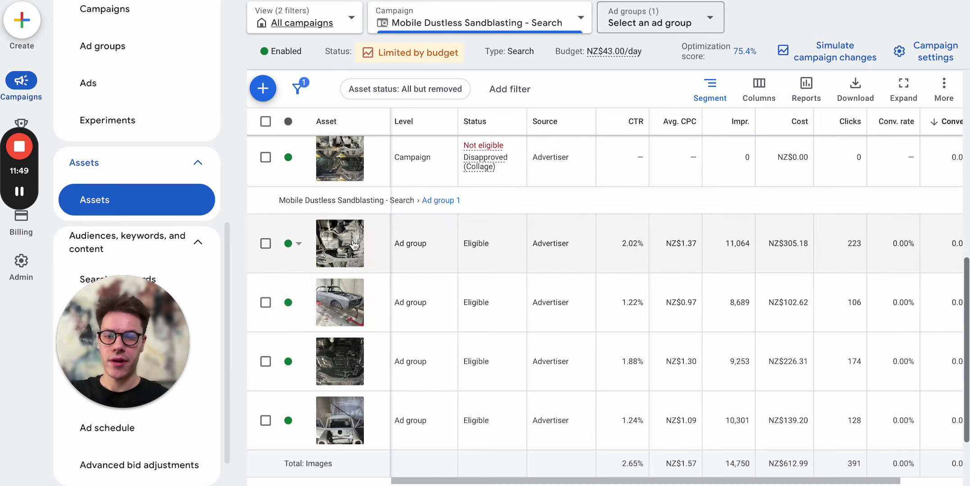
mouse_move(361, 355)
scroll(362, 354, up, 10)
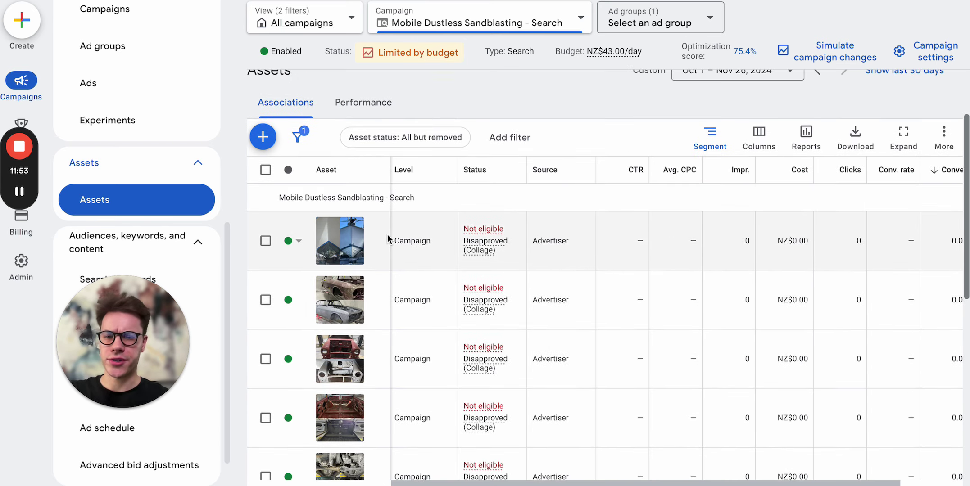
scroll(387, 235, up, 2)
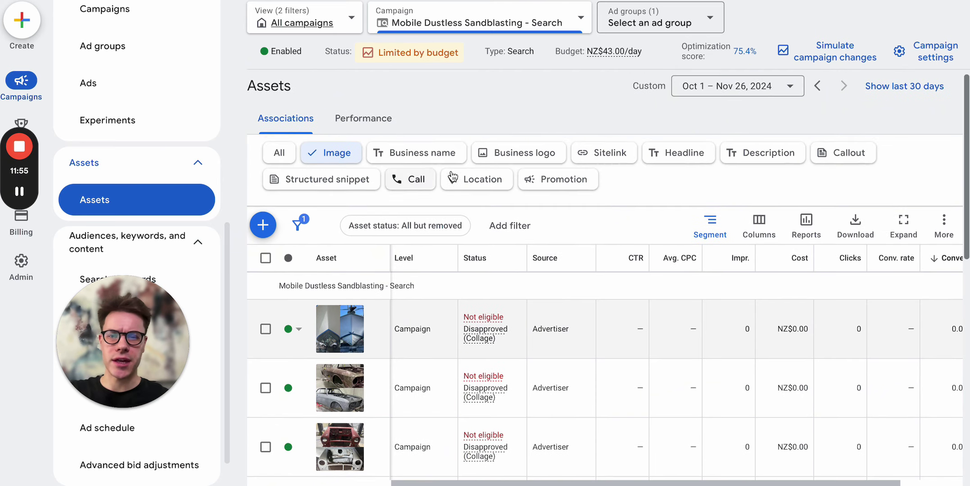
- Show only the sitelink assets and look through the account-level and ad group sitelinks
click(579, 153)
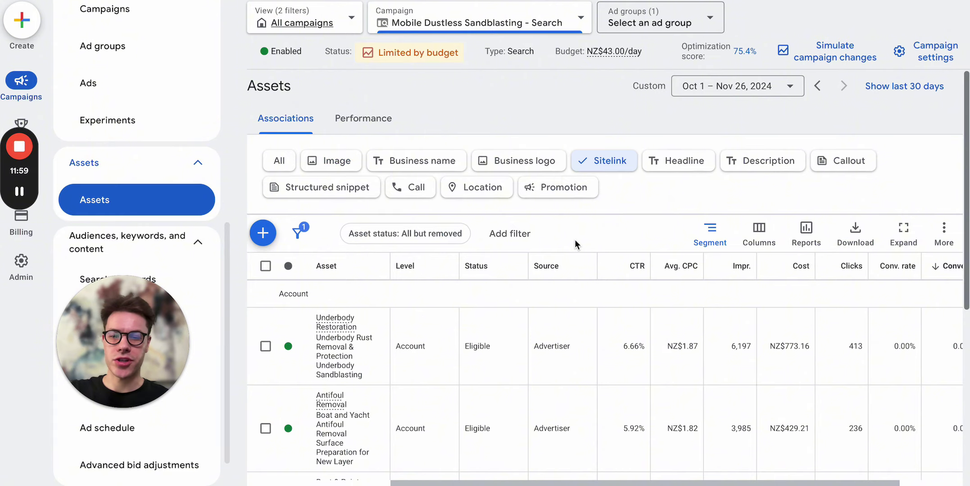
scroll(574, 240, down, 10)
scroll(574, 244, up, 1)
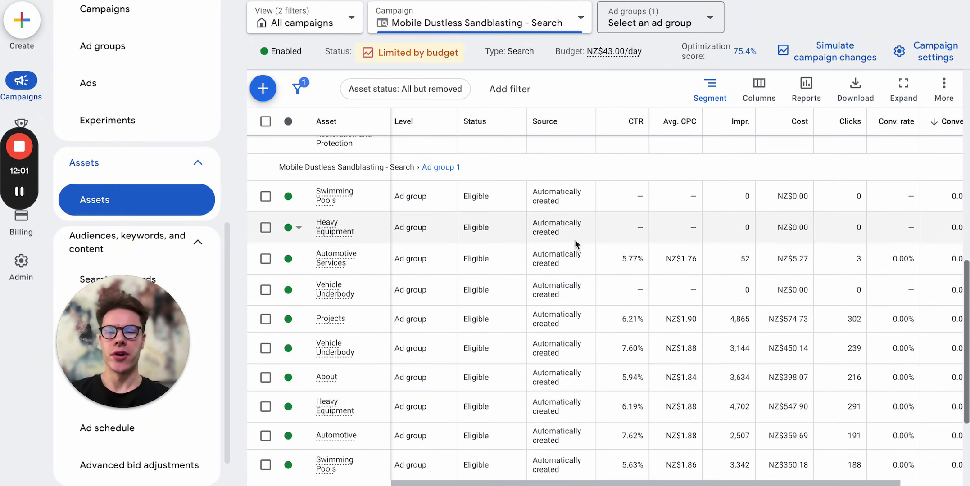
- Compare the source of Ad group 1's sitelinks with the source of the account-level sitelinks
click(545, 197)
right_click(535, 190)
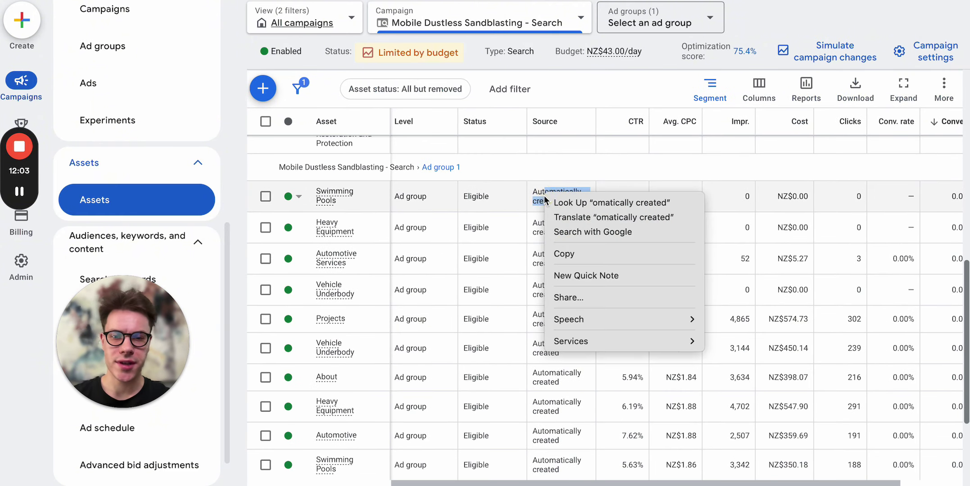
key(Escape)
drag(533, 191, 566, 204)
scroll(567, 205, up, 3)
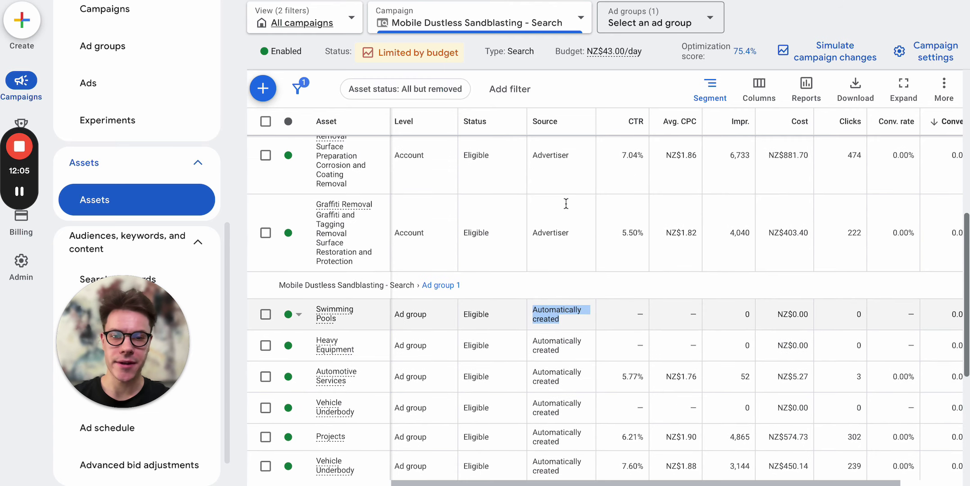
drag(569, 155, 532, 155)
scroll(532, 155, up, 2)
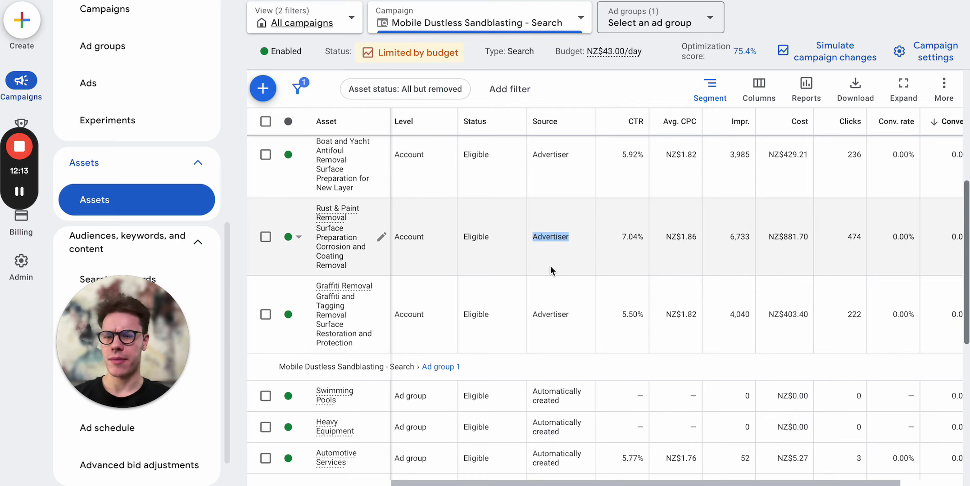
scroll(551, 266, down, 6)
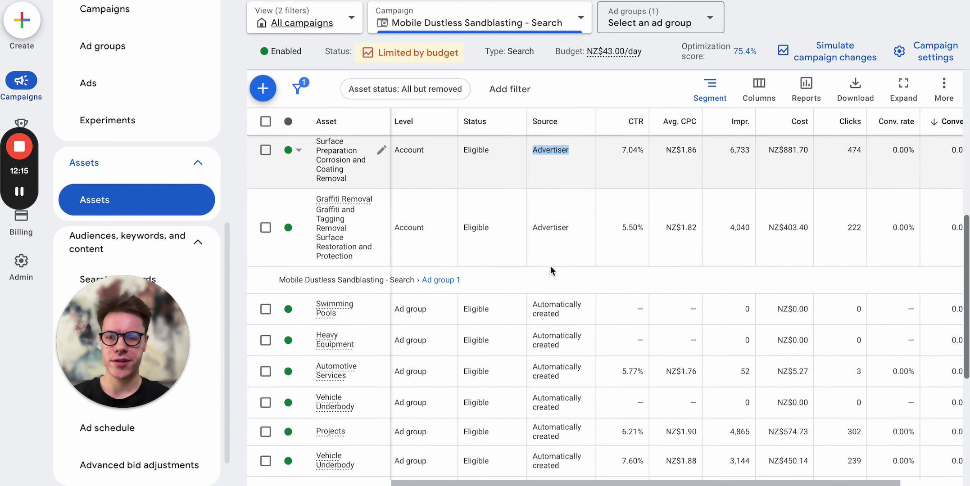
- Select Ad group 1's automatically created Swimming Pools, Heavy Equipment, Projects and About sitelinks and check their source
scroll(550, 266, up, 1)
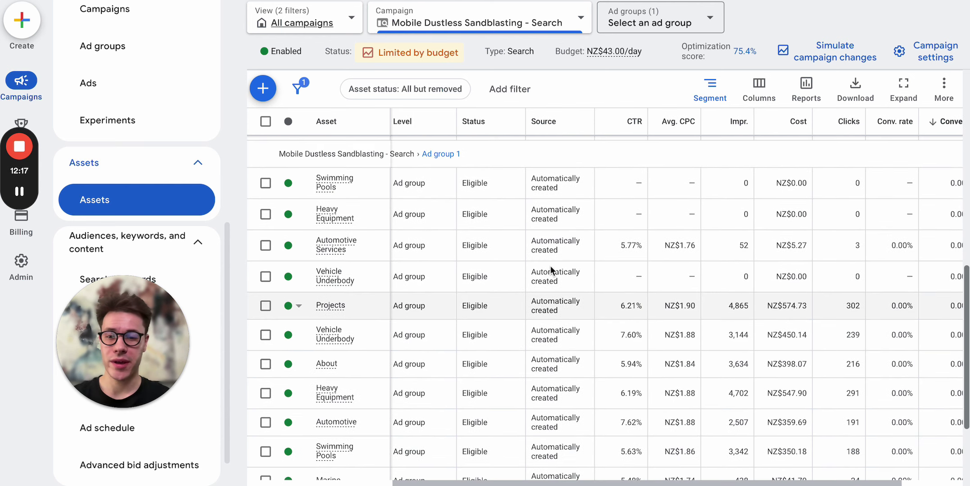
click(266, 182)
click(265, 215)
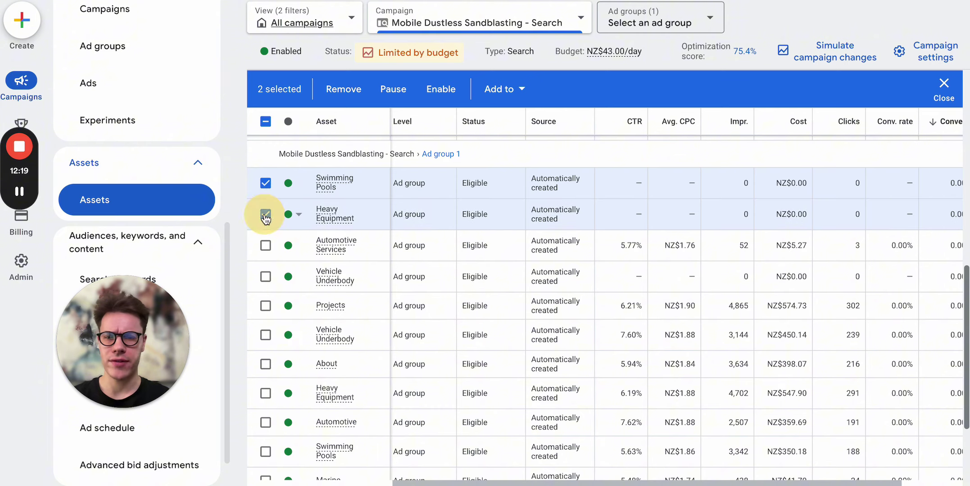
click(265, 306)
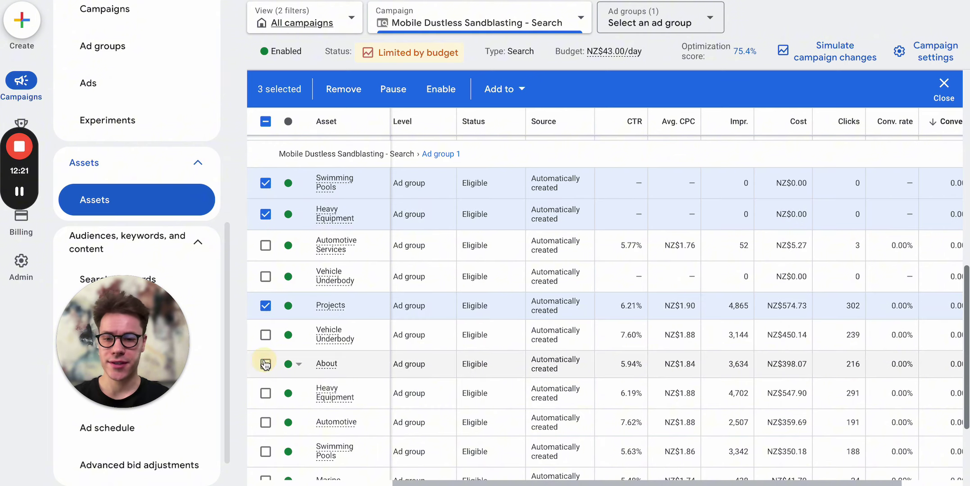
click(266, 364)
click(265, 451)
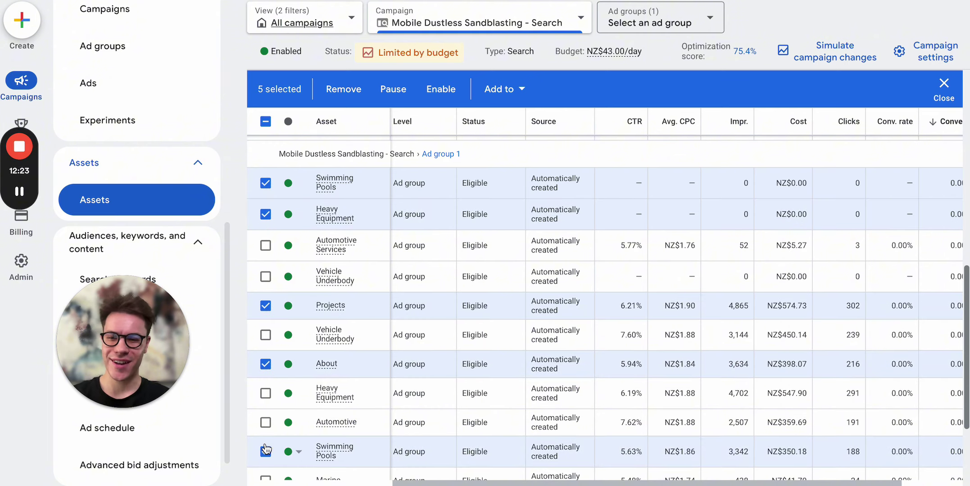
drag(561, 222, 533, 211)
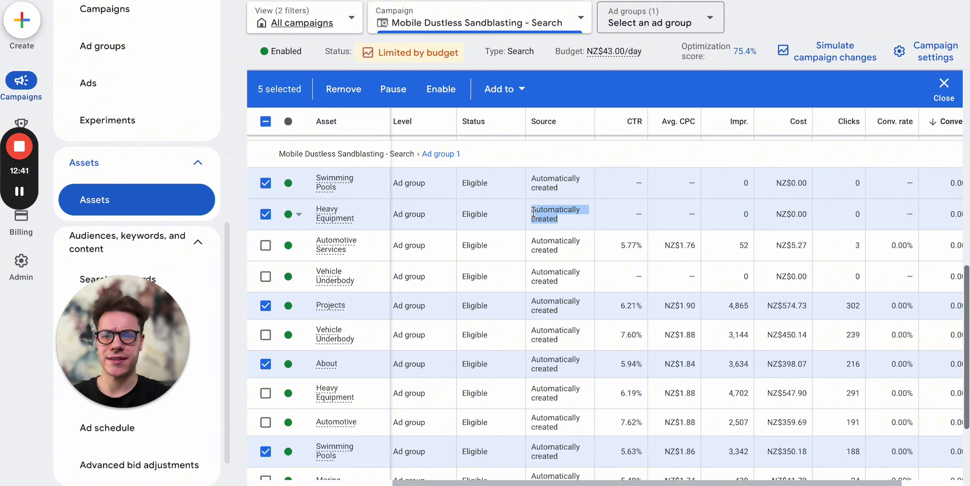
- Clear the selection of all sitelink assets
click(268, 184)
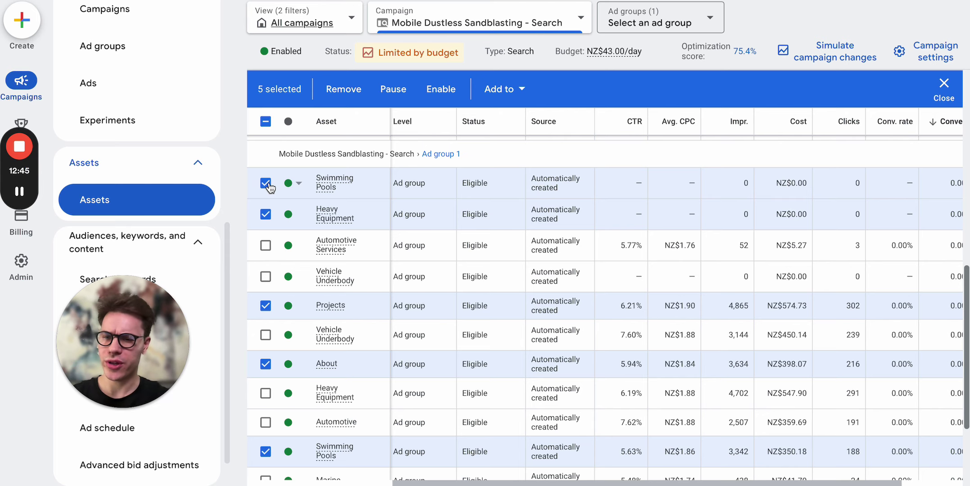
scroll(269, 187, up, 1)
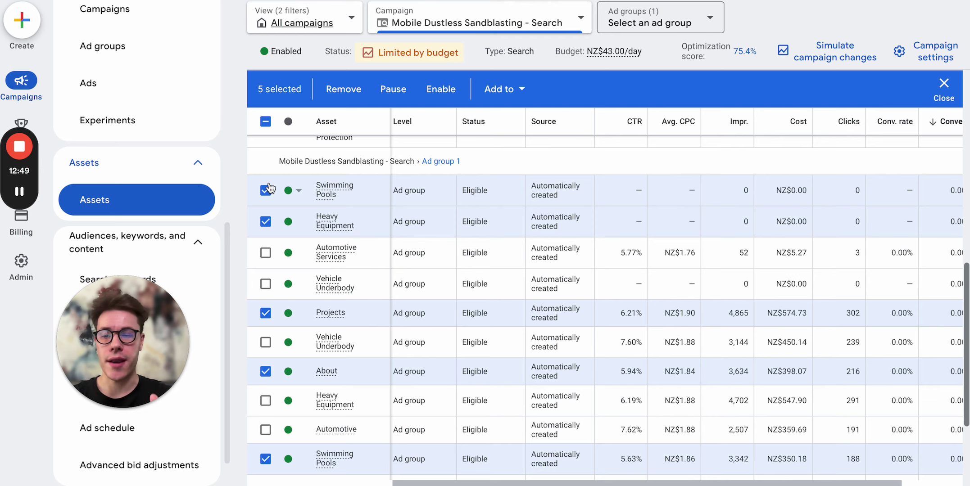
scroll(268, 187, up, 10)
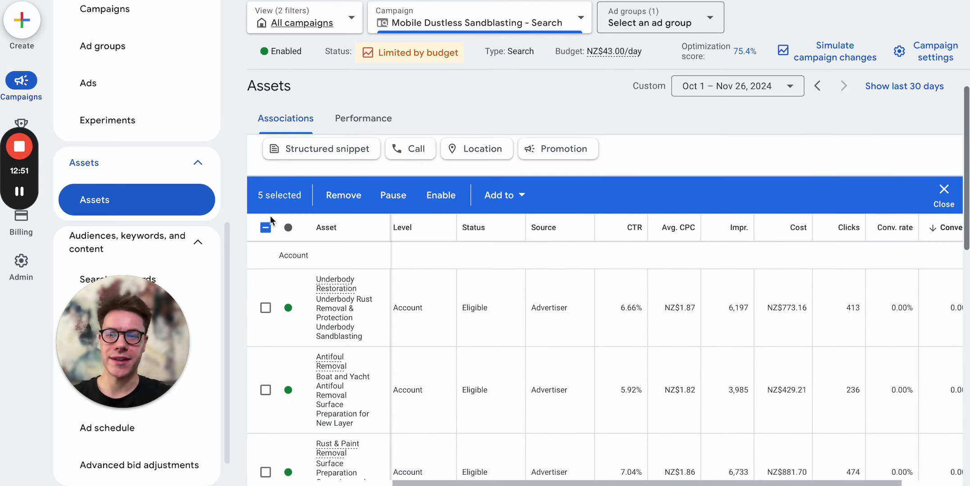
click(266, 228)
click(266, 228)
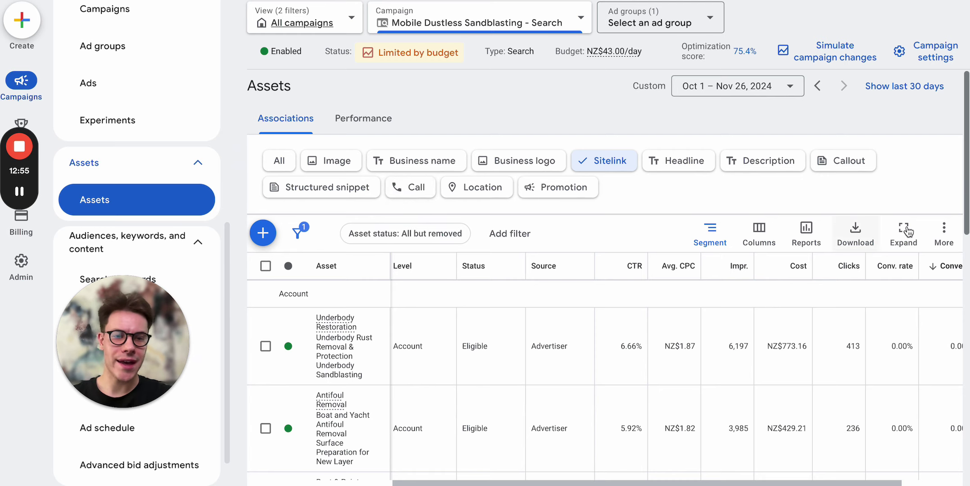
- Open the advanced settings for account-level automated assets
click(943, 238)
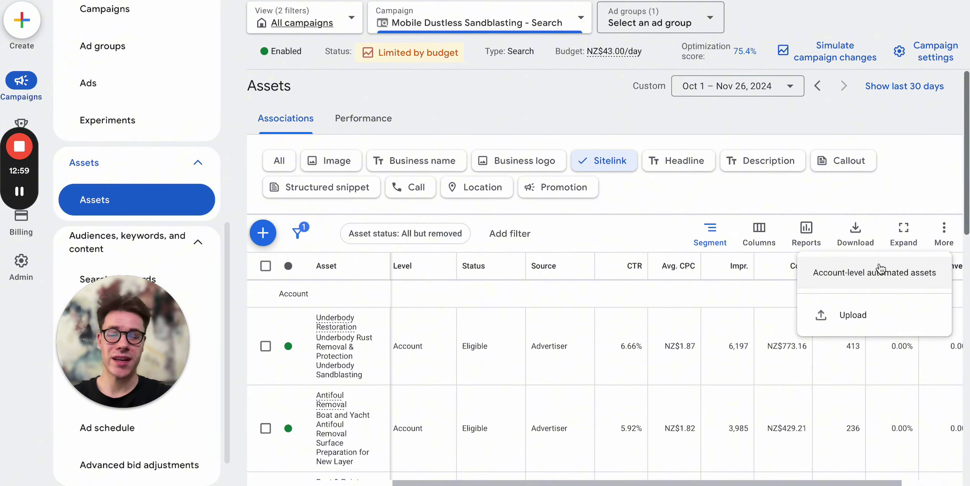
click(881, 271)
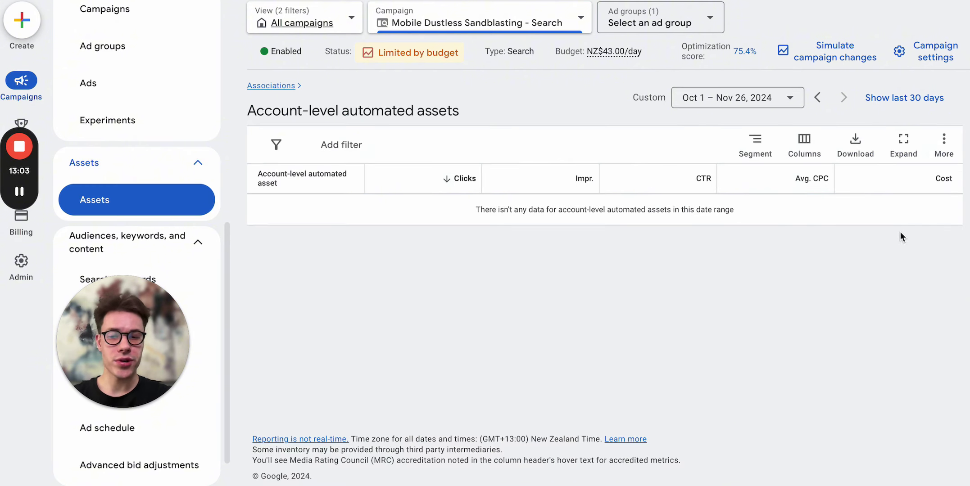
click(945, 143)
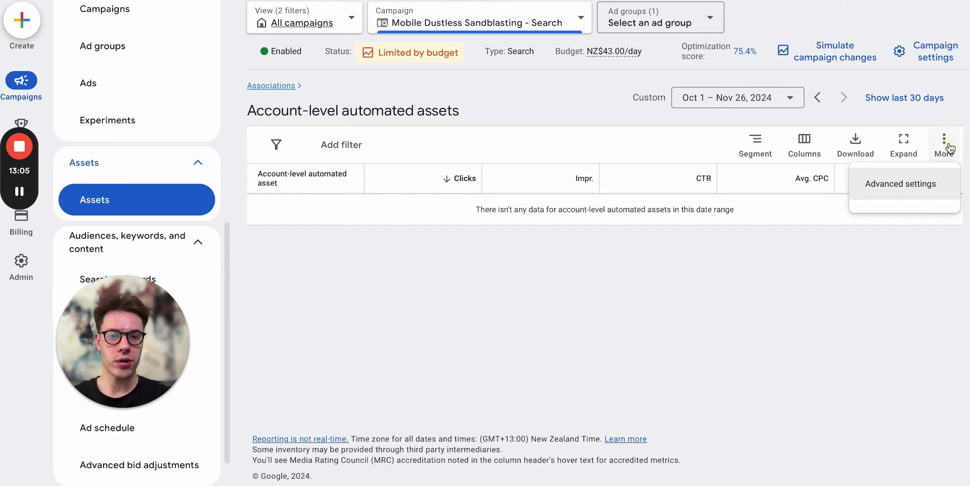
click(902, 184)
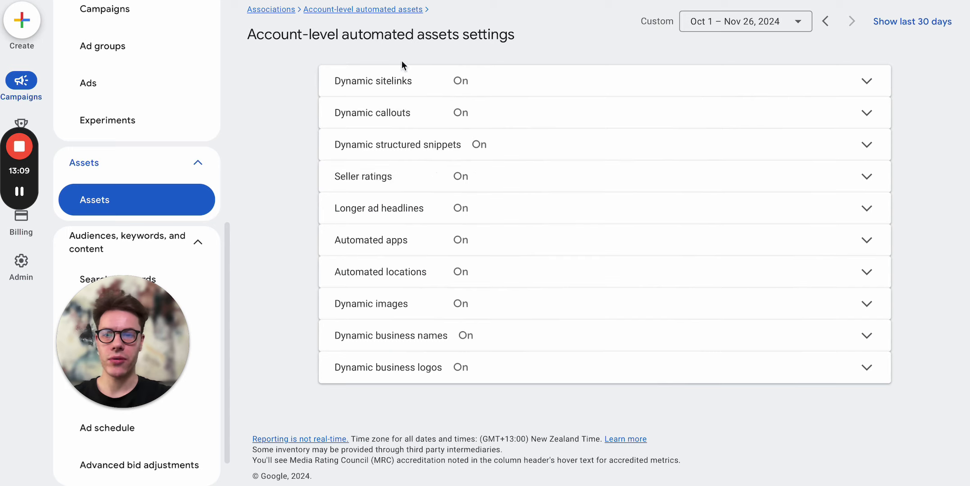
drag(249, 35, 477, 51)
click(266, 331)
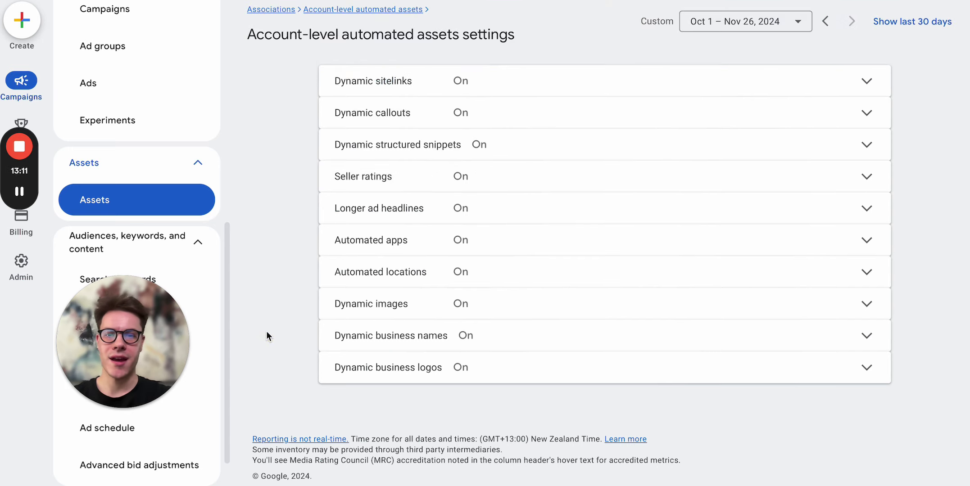
- Turn off dynamic sitelinks for the account, giving inaccurate content as the feedback reason
click(458, 90)
click(576, 143)
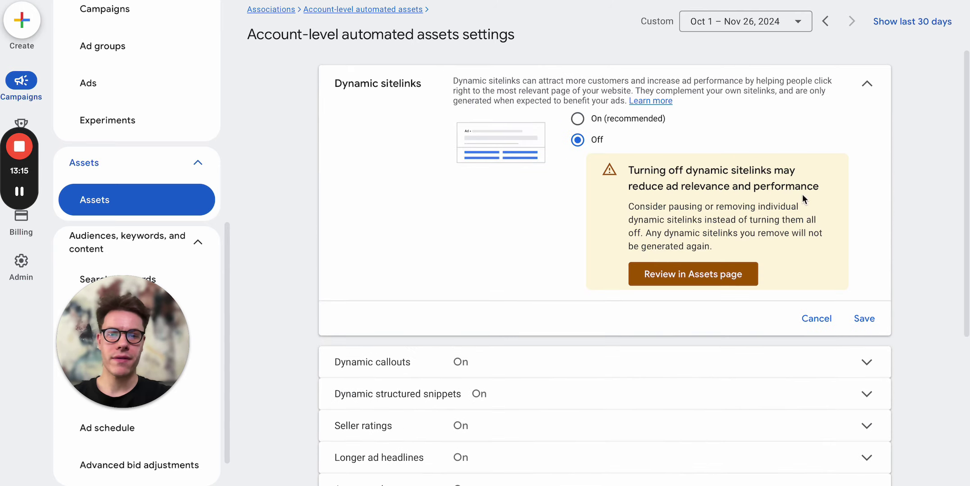
click(863, 318)
click(323, 191)
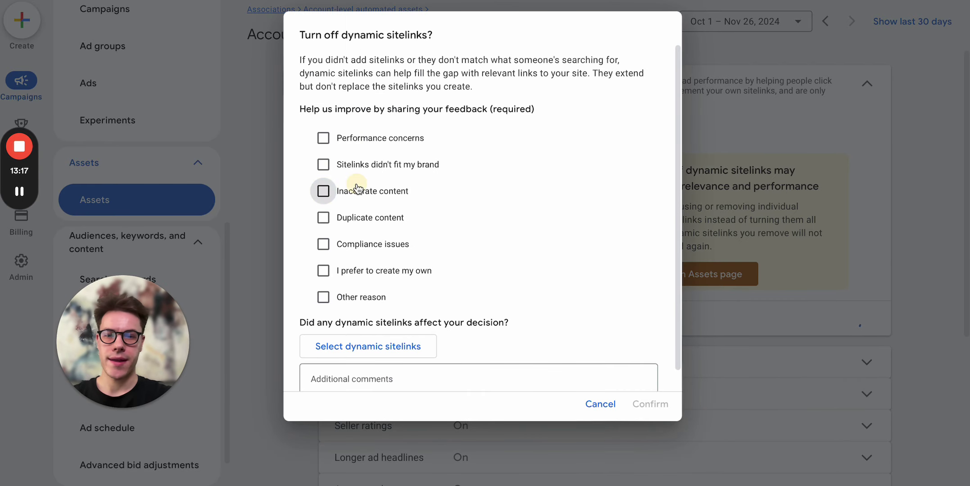
click(649, 402)
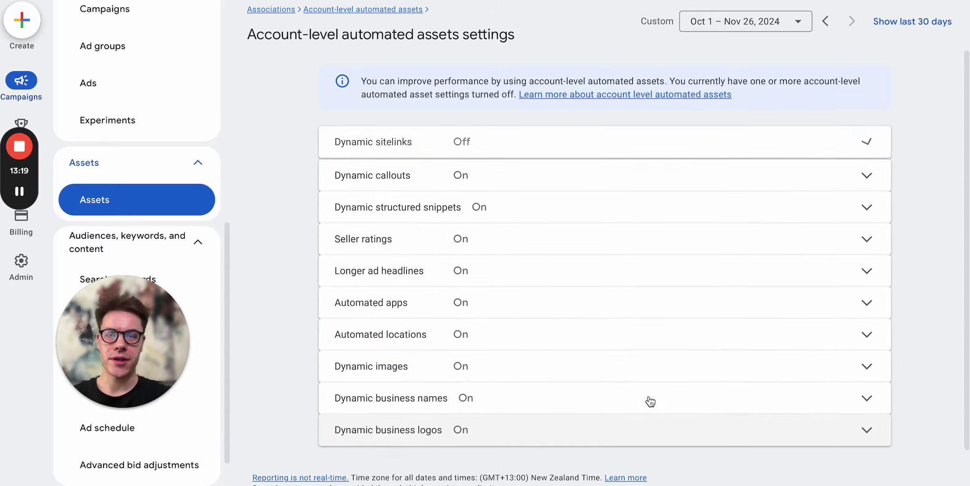
- Turn off dynamic callouts with the reason "You want to retain more control" and save
click(536, 184)
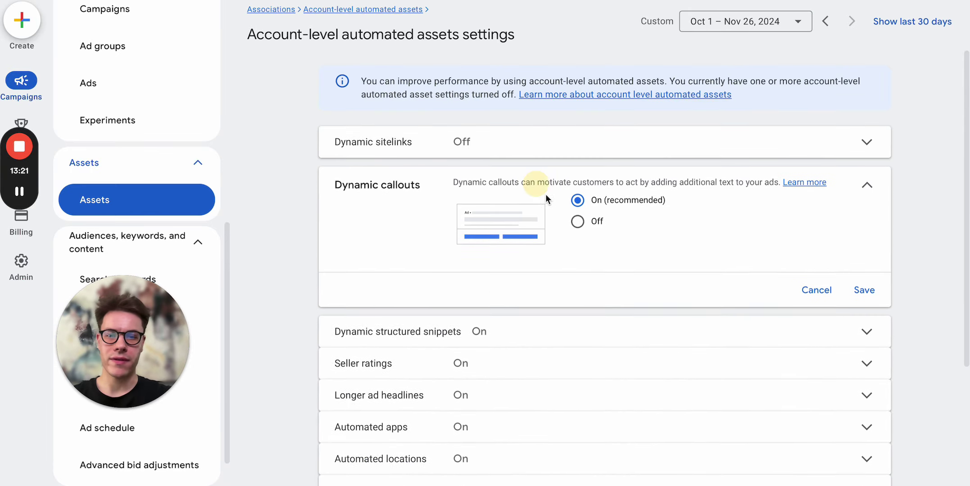
click(577, 221)
click(614, 313)
click(639, 243)
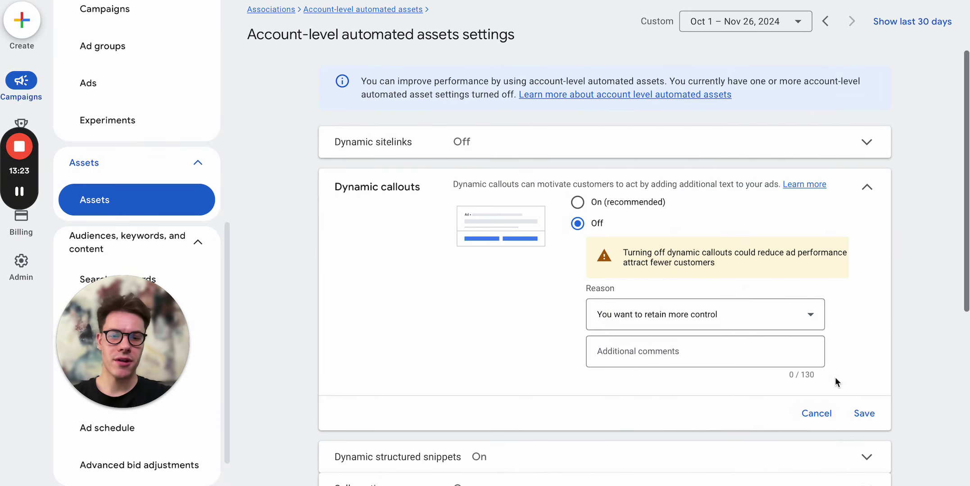
click(863, 415)
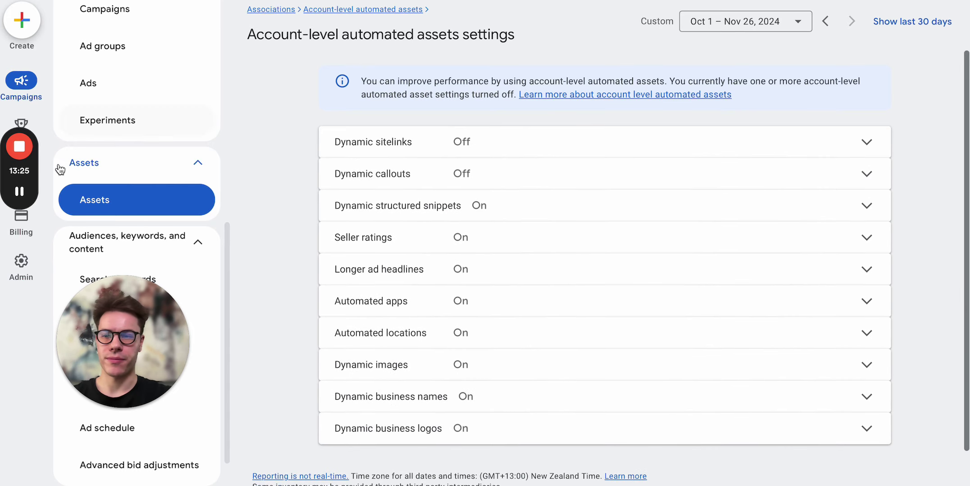
click(19, 191)
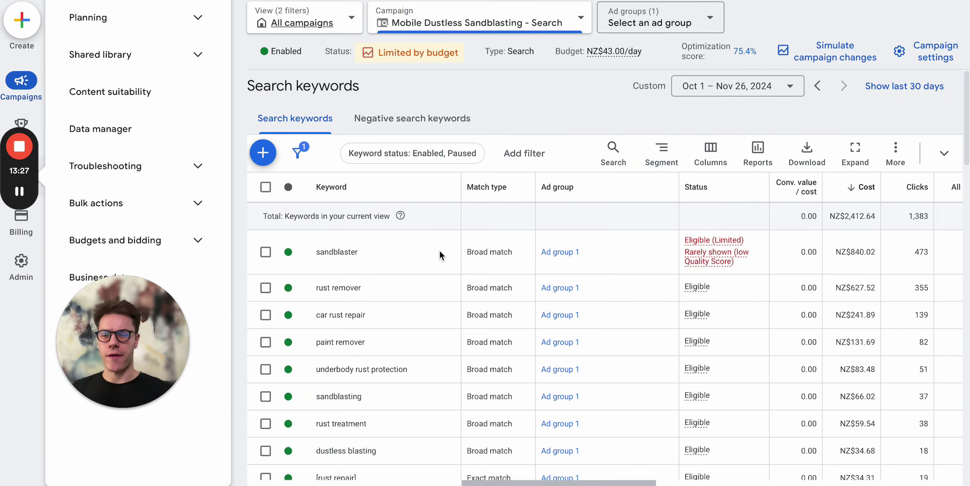
drag(178, 332, 183, 359)
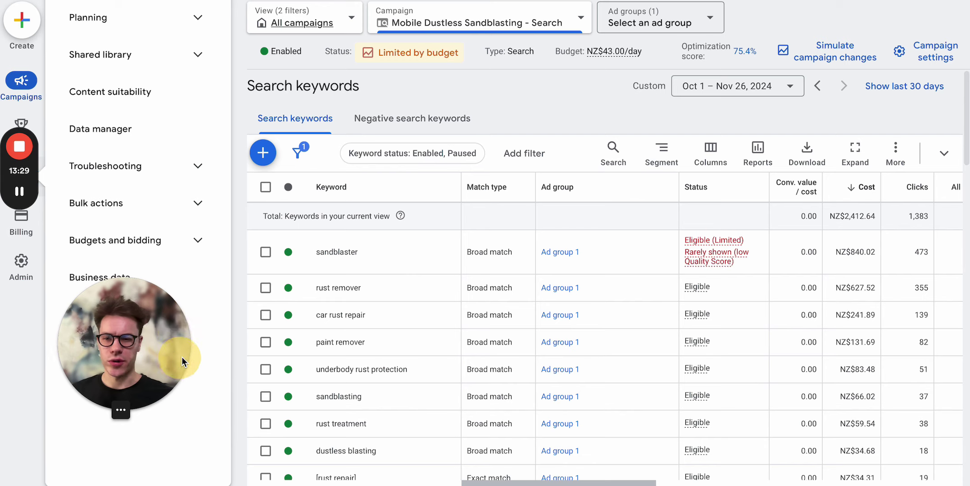